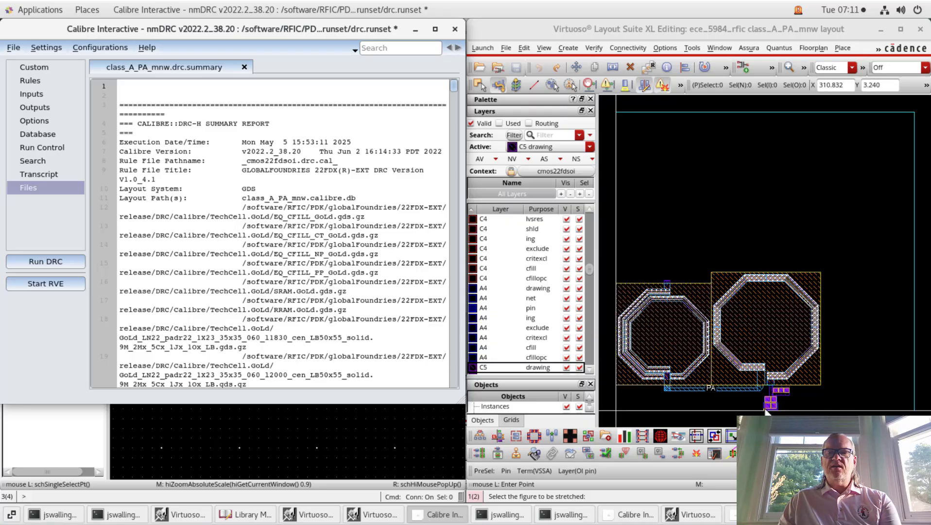
Examine the properties of capacitor C4 in the schematic alongside the four-capacitor array in the layout.
{"action": "right_click_drag", "start_coordinate": [755, 384], "coordinate": [785, 413]}
{"action": "left_click", "coordinate": [307, 451]}
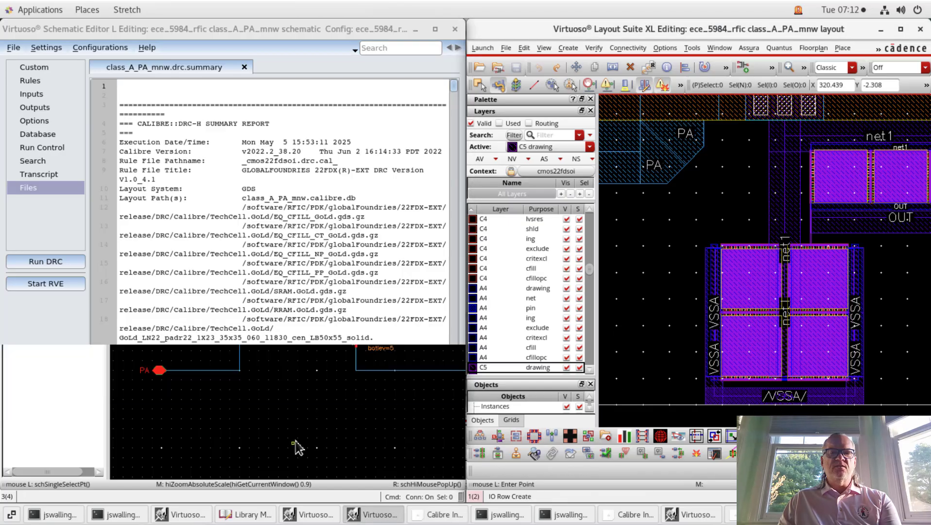
{"action": "left_click", "coordinate": [356, 331]}
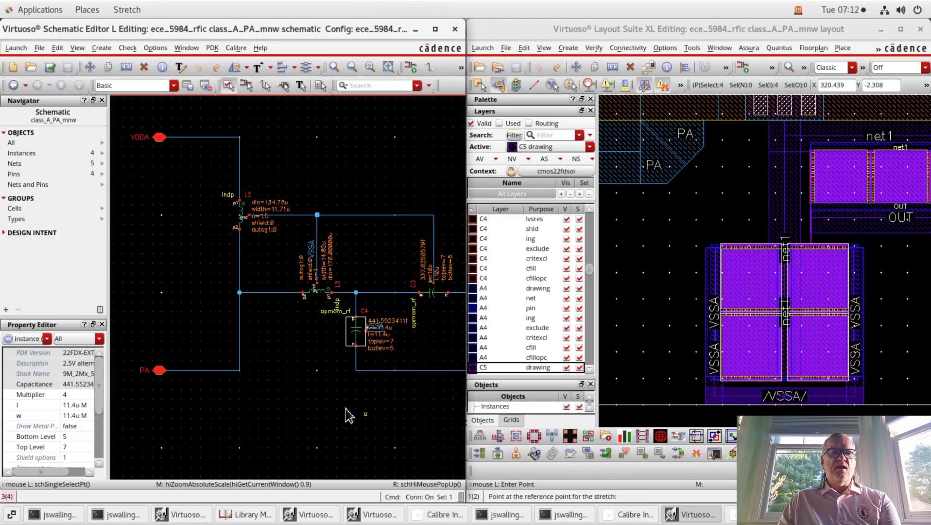
{"action": "key", "text": "q"}
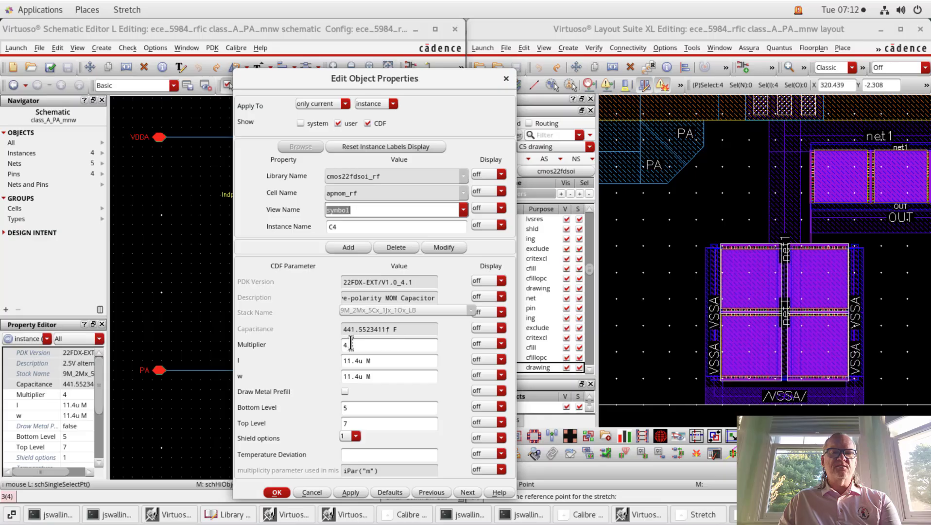
{"action": "left_click", "coordinate": [506, 79]}
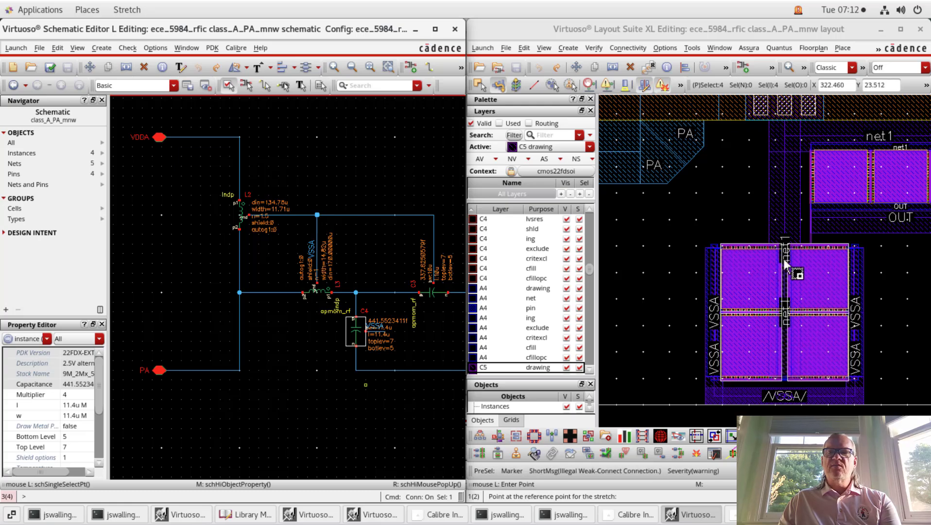
Examine the net1 and VSSA connections around the four-capacitor array in the layout.
{"action": "right_click_drag", "start_coordinate": [762, 238], "coordinate": [806, 302]}
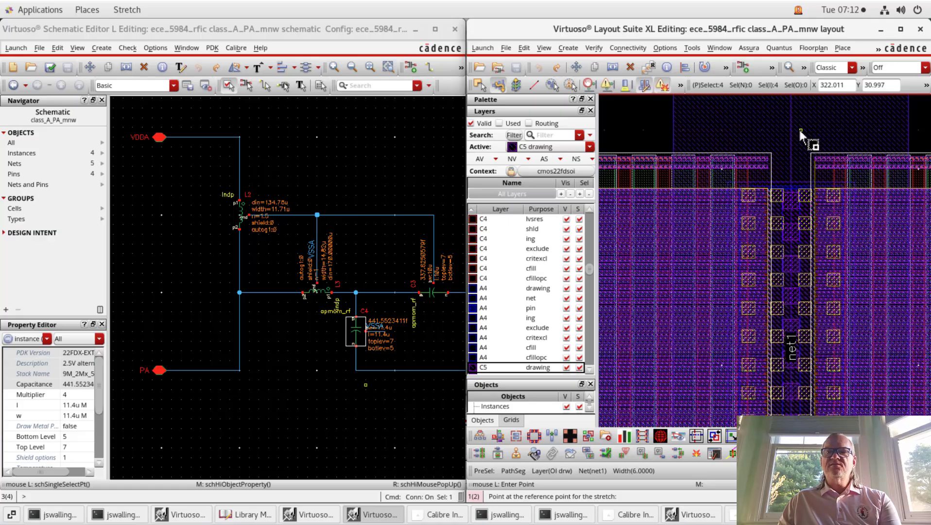
{"action": "key", "text": "f"}
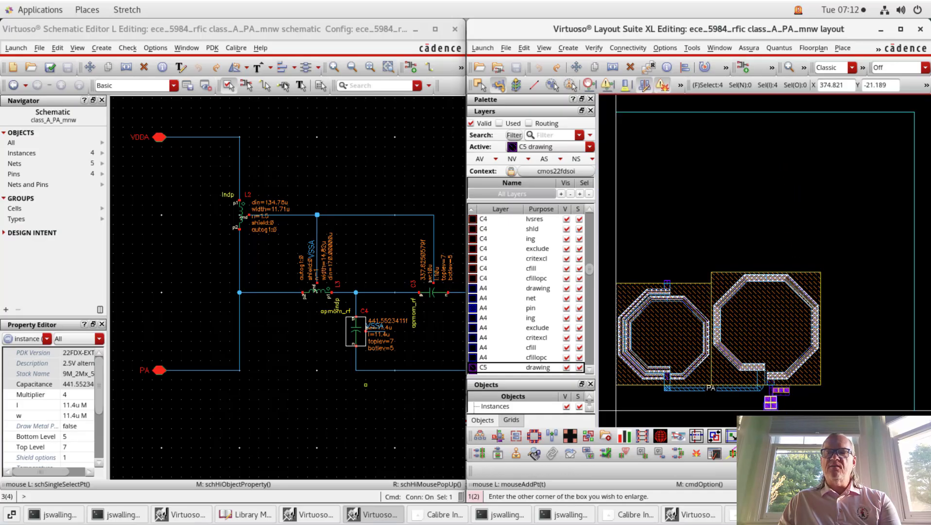
{"action": "scroll", "coordinate": [774, 423], "scroll_direction": "up", "scroll_amount": 3, "text": "ctrl"}
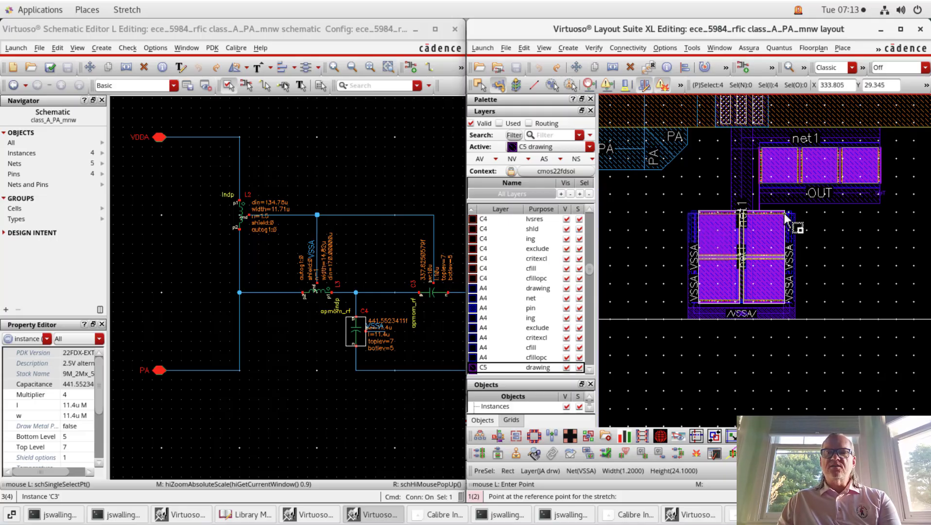
{"action": "key", "text": "f"}
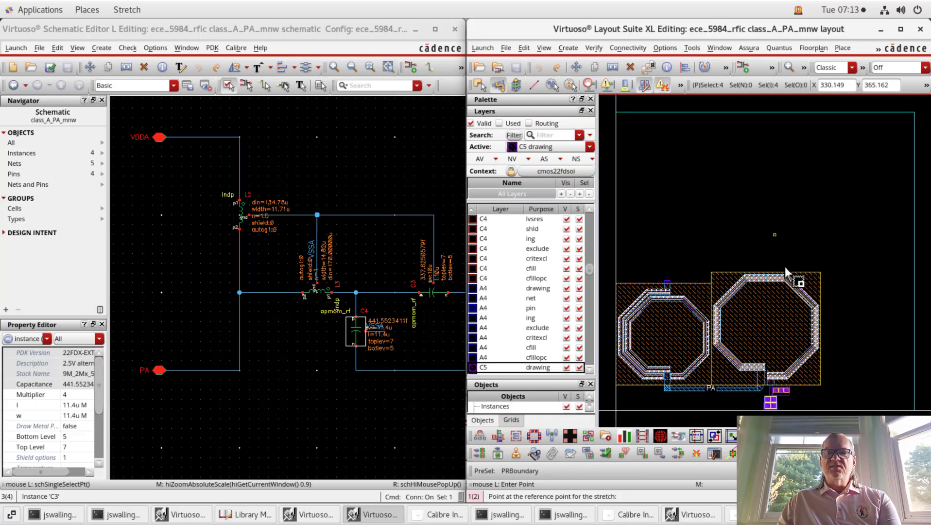
Switch to Calibre nmDRC and run DRC, overwriting the layout file class_A_PA_mnw.calibre.db.
{"action": "left_click", "coordinate": [695, 437]}
{"action": "left_click", "coordinate": [457, 515]}
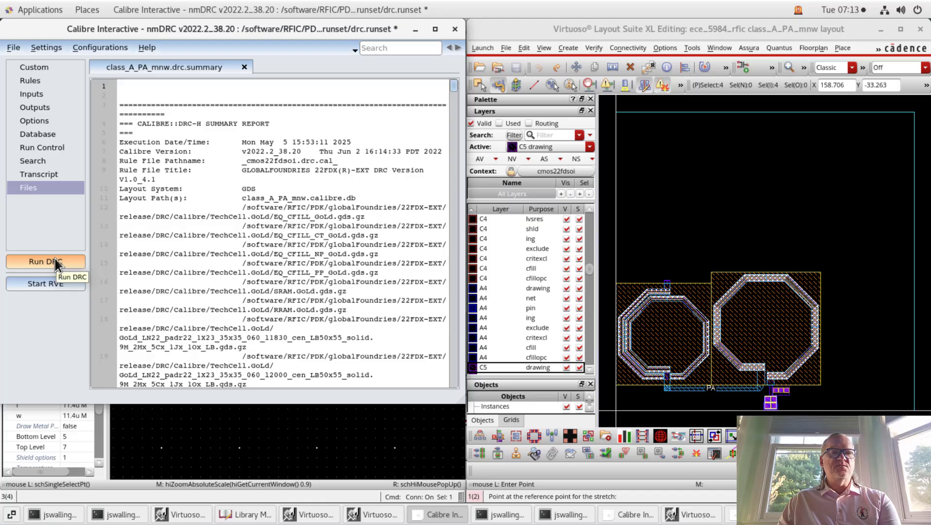
{"action": "left_click", "coordinate": [55, 262]}
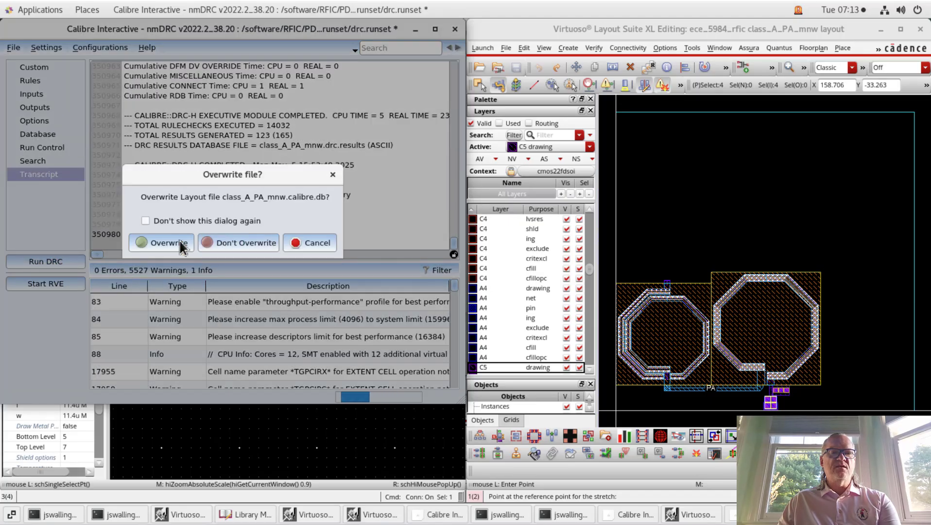
{"action": "left_click", "coordinate": [180, 245]}
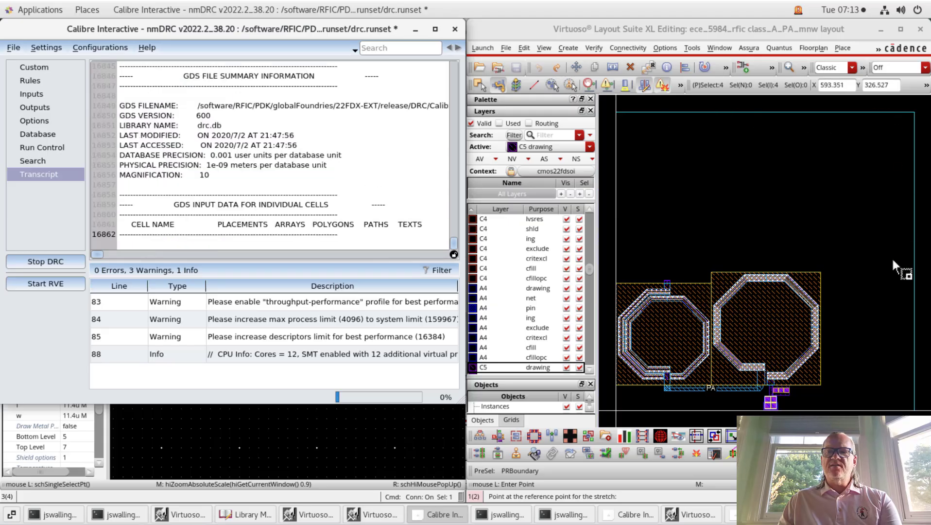
Enter valid-layer editing in the layout and filter the layer list by "pr" to find the prBndry layers.
{"action": "right_click", "coordinate": [590, 151]}
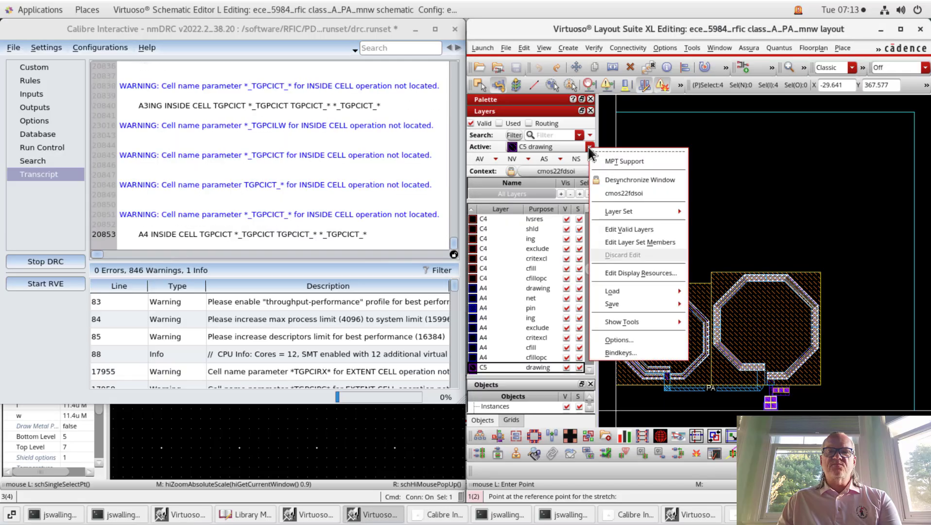
{"action": "left_click", "coordinate": [646, 230]}
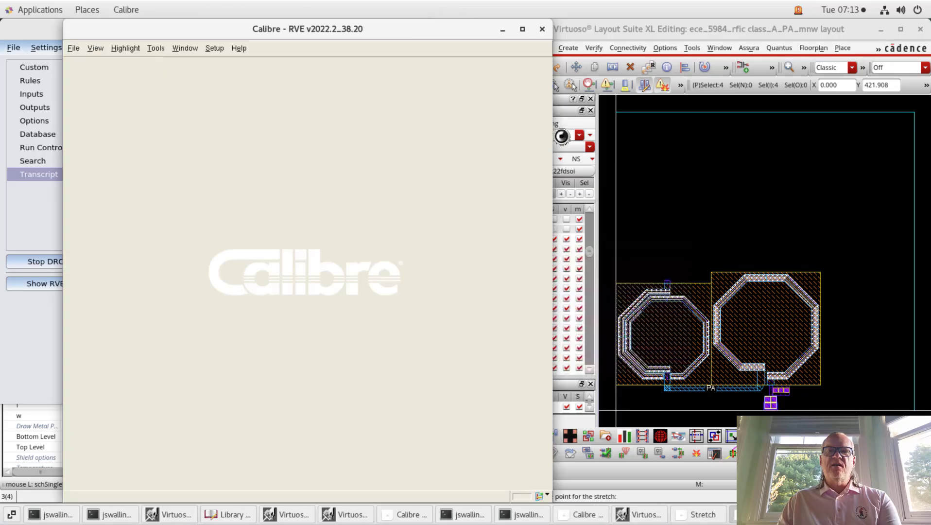
{"action": "left_click", "coordinate": [559, 136]}
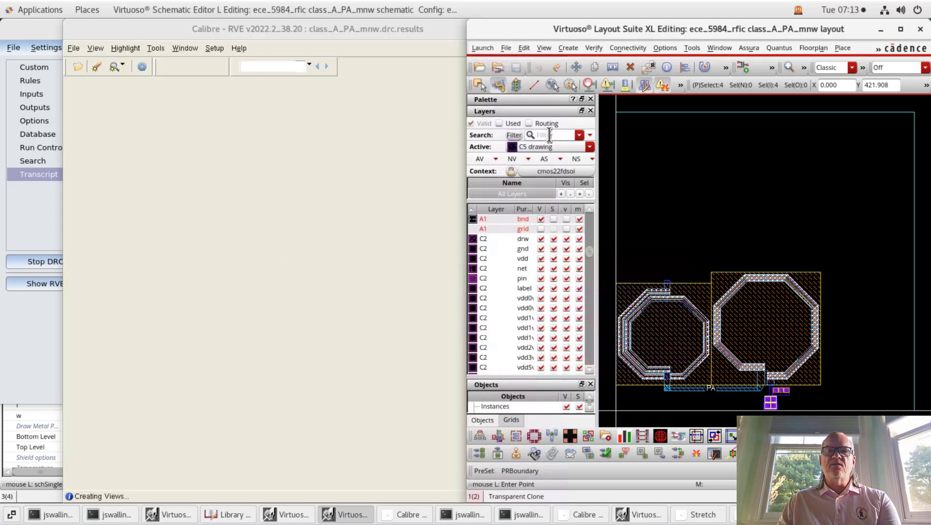
{"action": "type", "text": "p"}
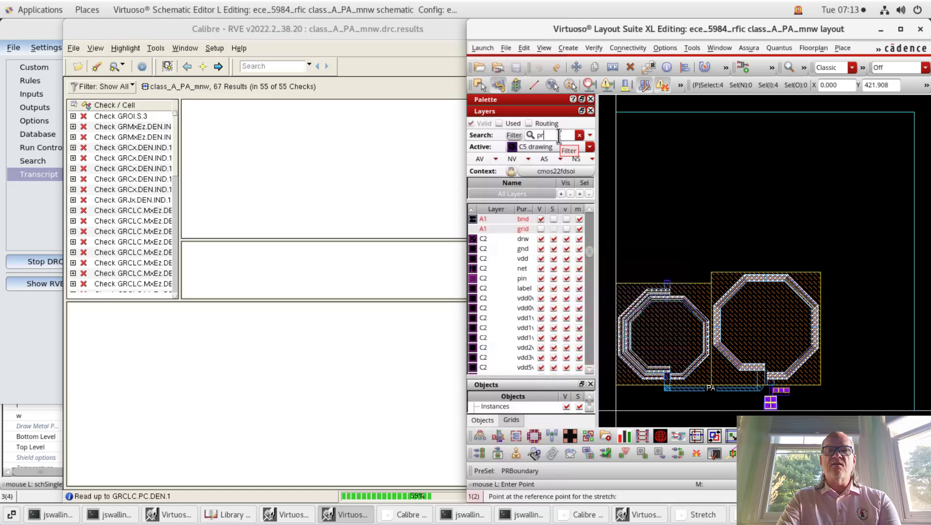
{"action": "type", "text": "r"}
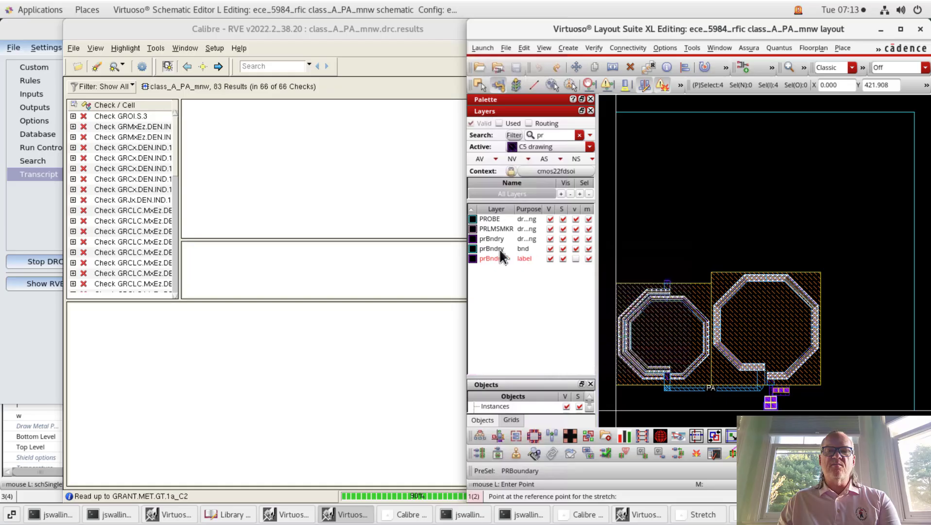
{"action": "left_click", "coordinate": [576, 259]}
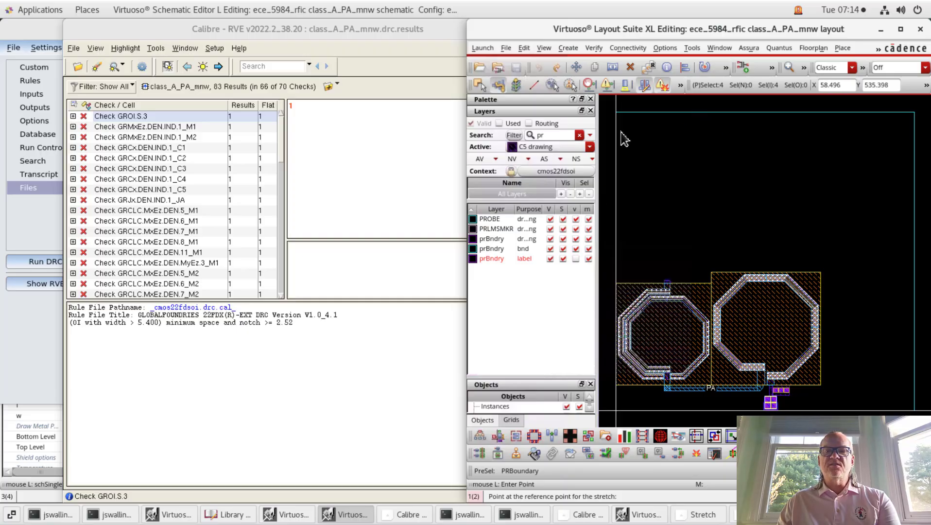
Stretch the top edge of the PR boundary down to the top of the larger inductor.
{"action": "left_click", "coordinate": [682, 103]}
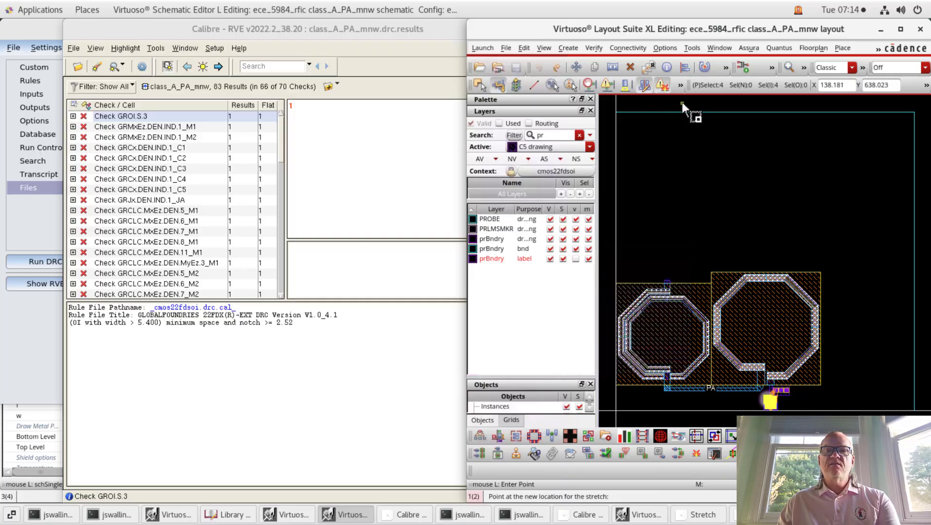
{"action": "left_click", "coordinate": [681, 99]}
{"action": "key", "text": "F3"}
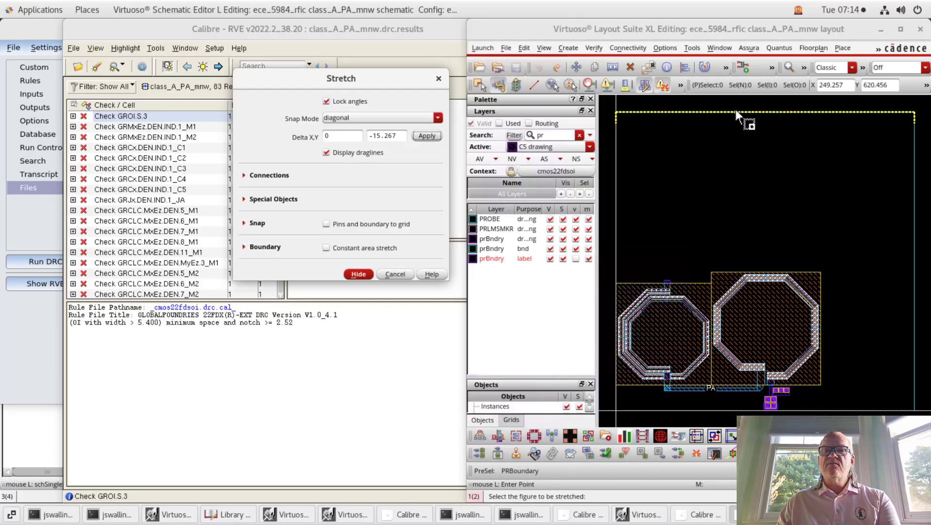
{"action": "left_click", "coordinate": [736, 114]}
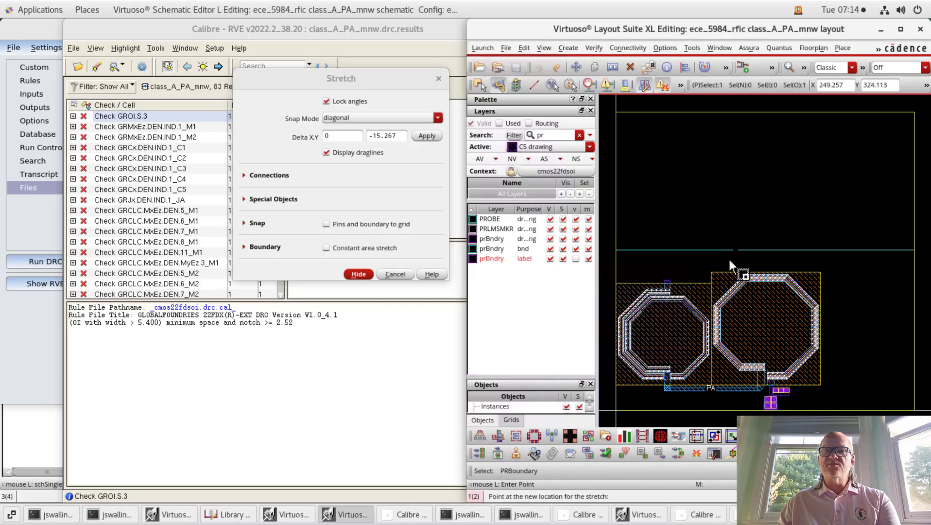
{"action": "left_click", "coordinate": [763, 276]}
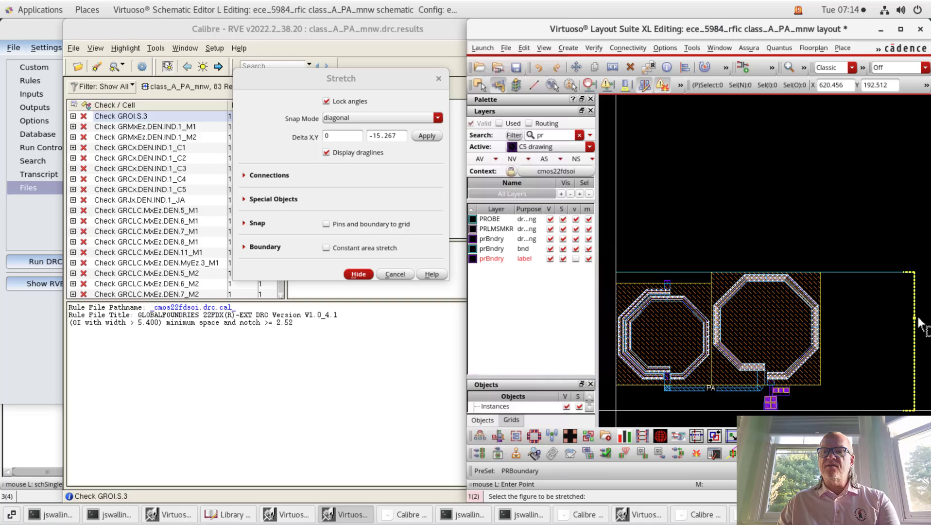
Stretch the PR boundary's right edge inward to the outer edge of the larger inductor.
{"action": "left_click", "coordinate": [916, 322]}
{"action": "left_click", "coordinate": [822, 322]}
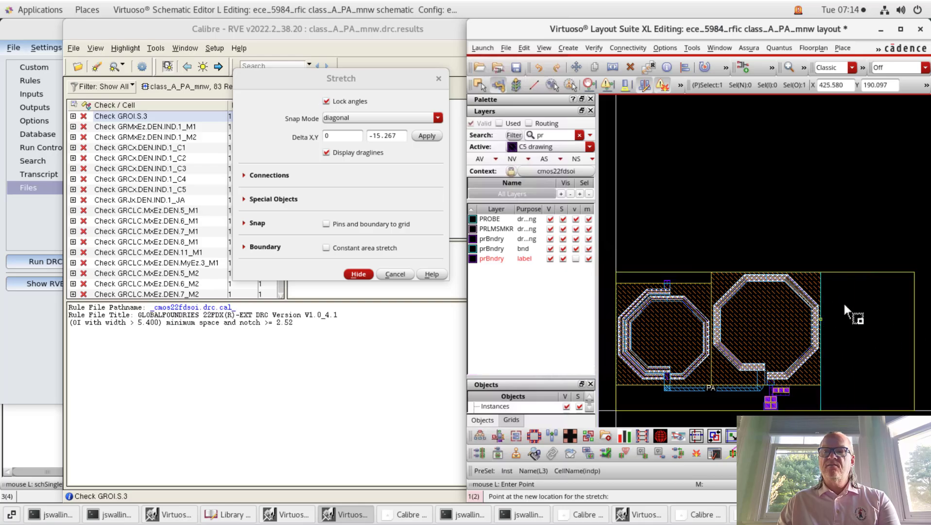
{"action": "key", "text": "f"}
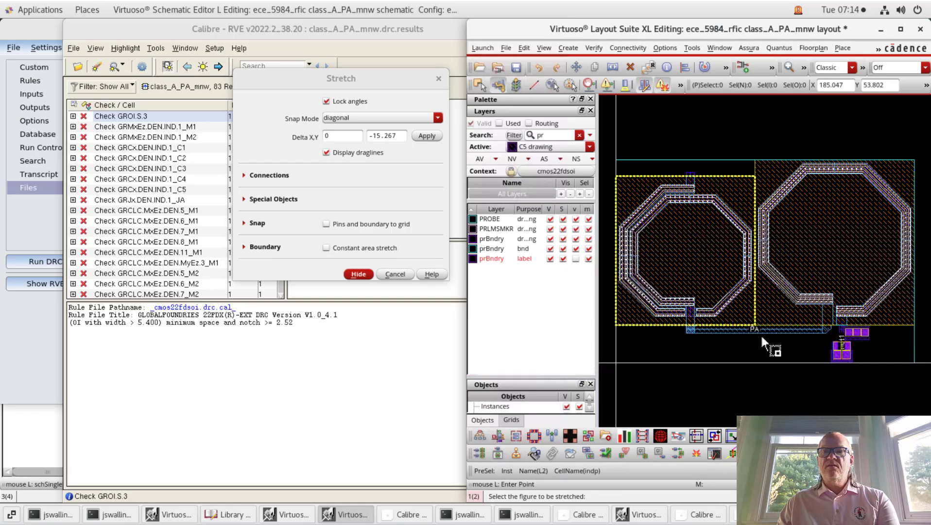
{"action": "key", "text": "Escape"}
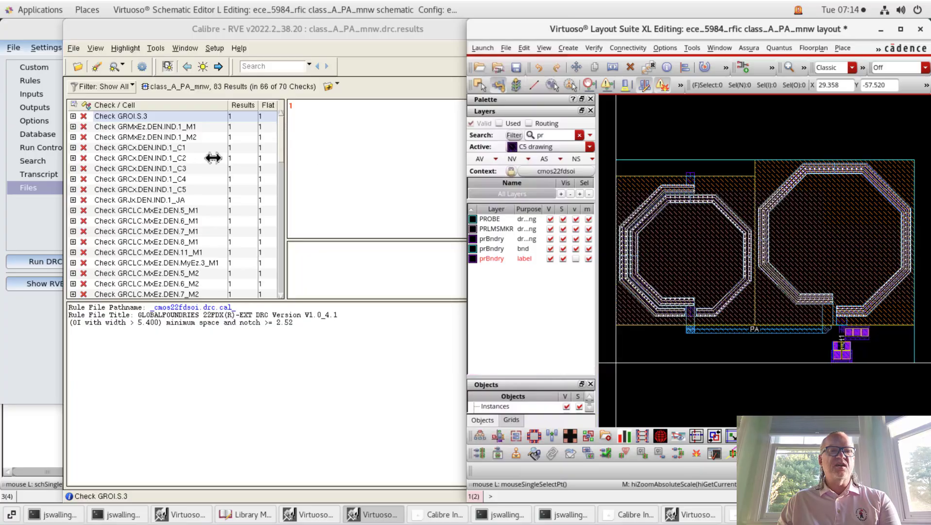
Review the list of DRC checks in Calibre RVE and examine the capacitor area in the layout.
{"action": "left_click", "coordinate": [282, 136]}
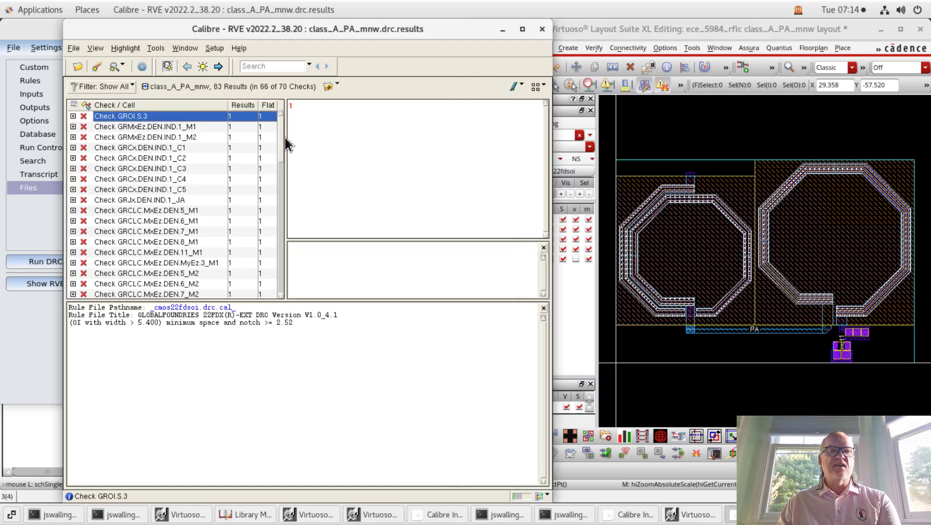
{"action": "left_click_drag", "start_coordinate": [280, 136], "coordinate": [287, 275]}
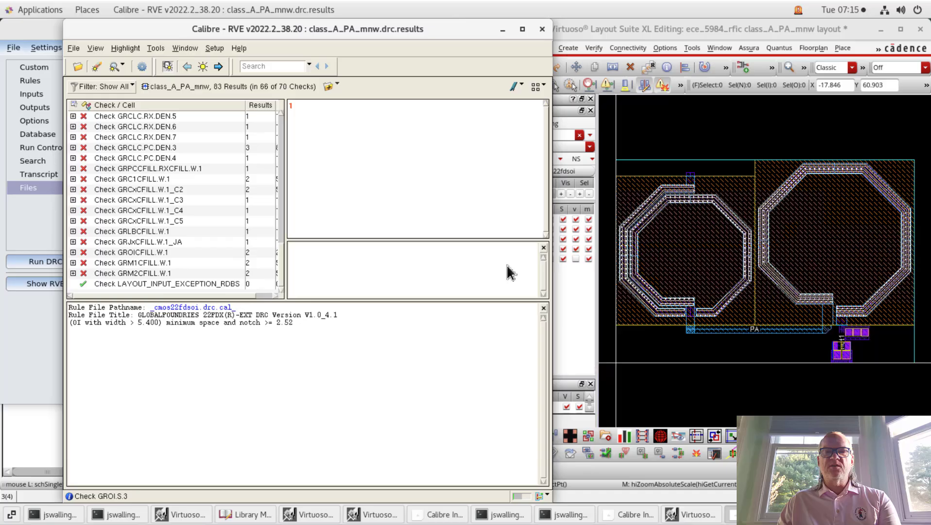
{"action": "left_click_drag", "start_coordinate": [282, 270], "coordinate": [292, 108]}
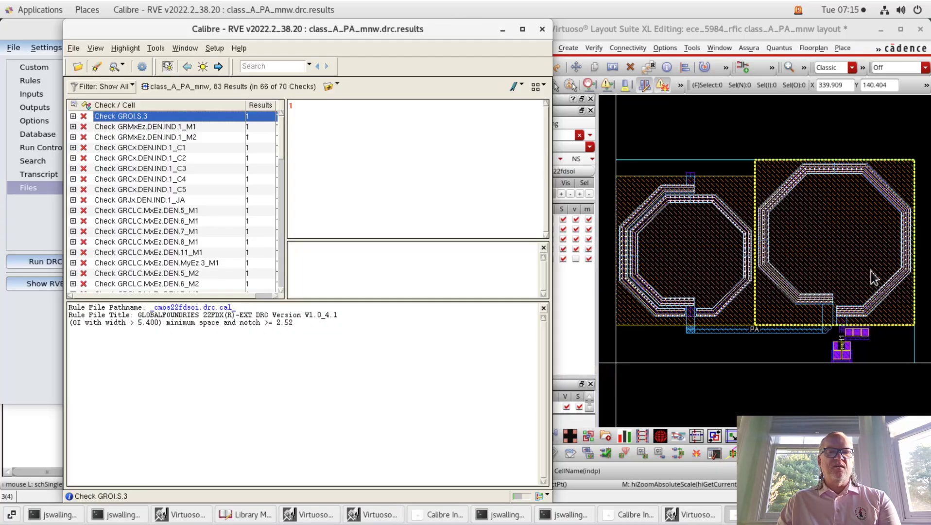
{"action": "left_click", "coordinate": [864, 352]}
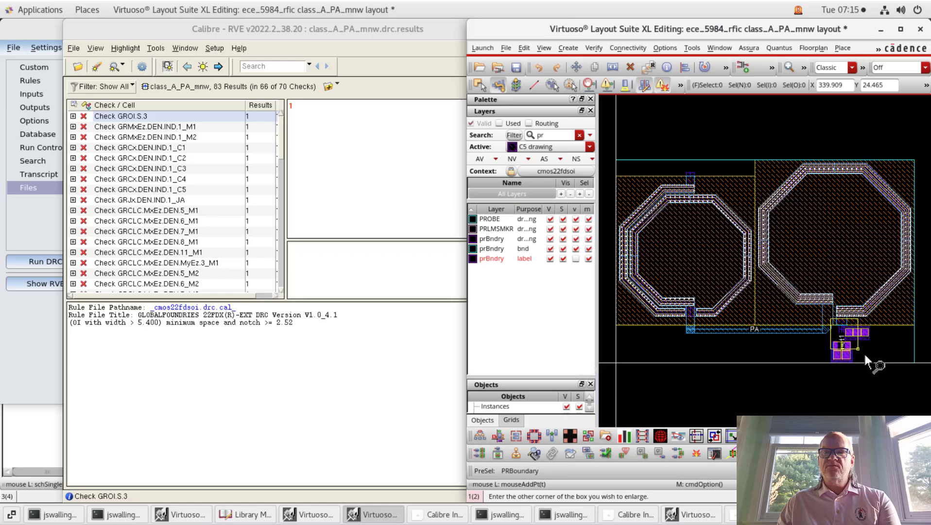
{"action": "scroll", "coordinate": [864, 352], "scroll_direction": "up", "scroll_amount": 3, "text": "ctrl"}
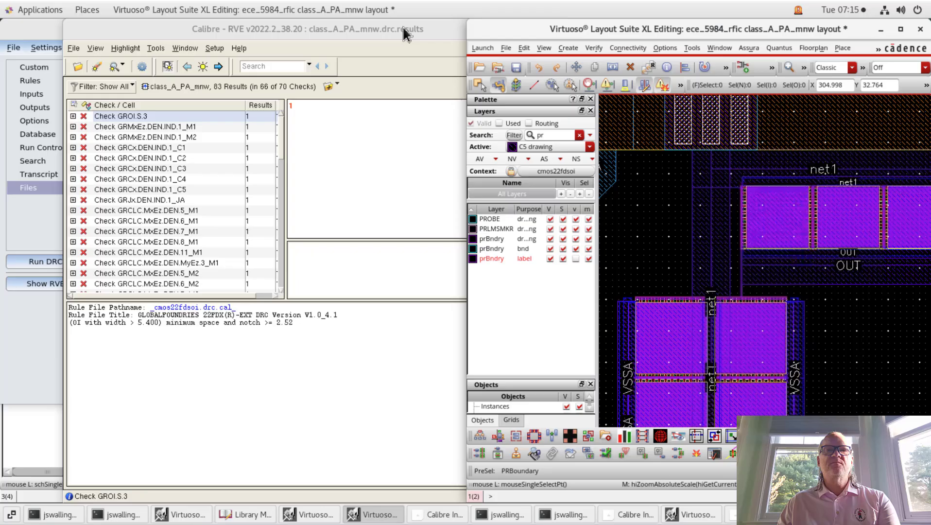
Close the DRC results viewer and switch to Calibre nmLVS with the class_A_PA_mnw.lvs.report.
{"action": "left_click", "coordinate": [440, 28]}
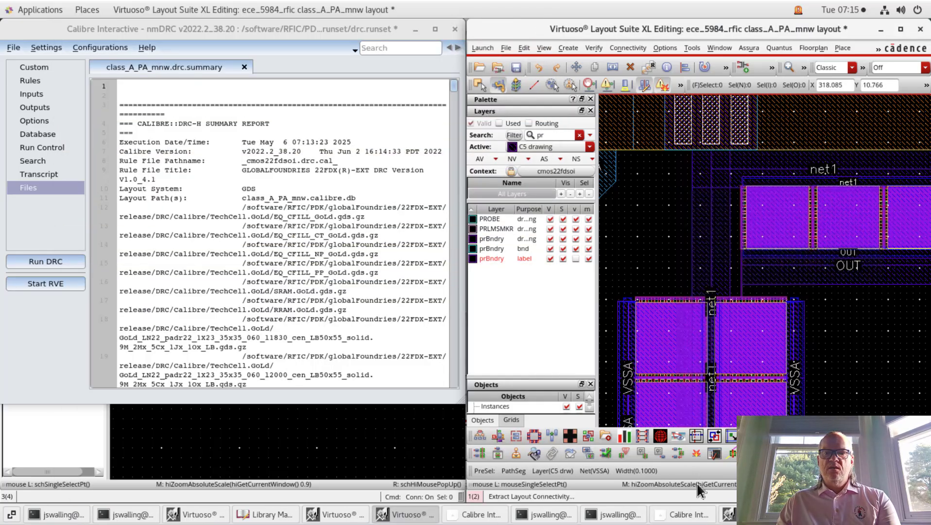
{"action": "left_click", "coordinate": [700, 518]}
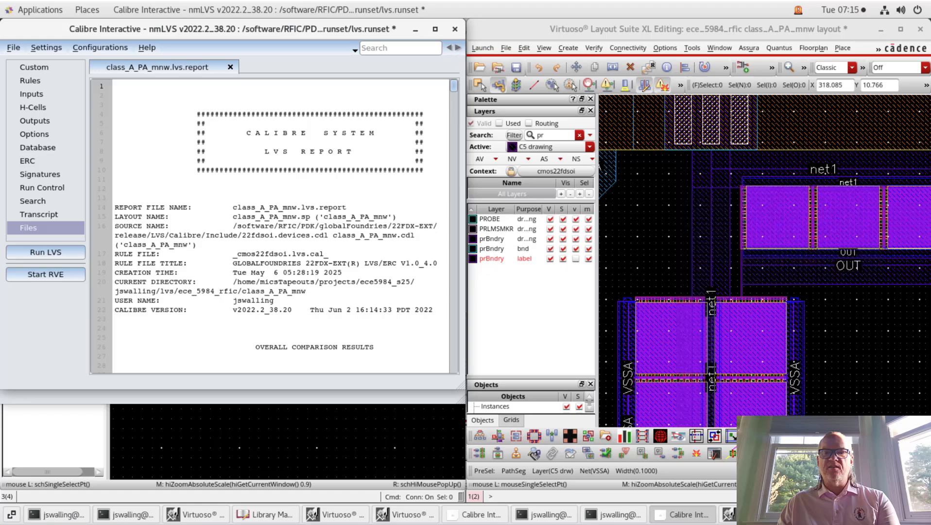
Compare the full schematic with the full layout and examine the VDDA pin above the smaller inductor.
{"action": "left_click", "coordinate": [792, 393]}
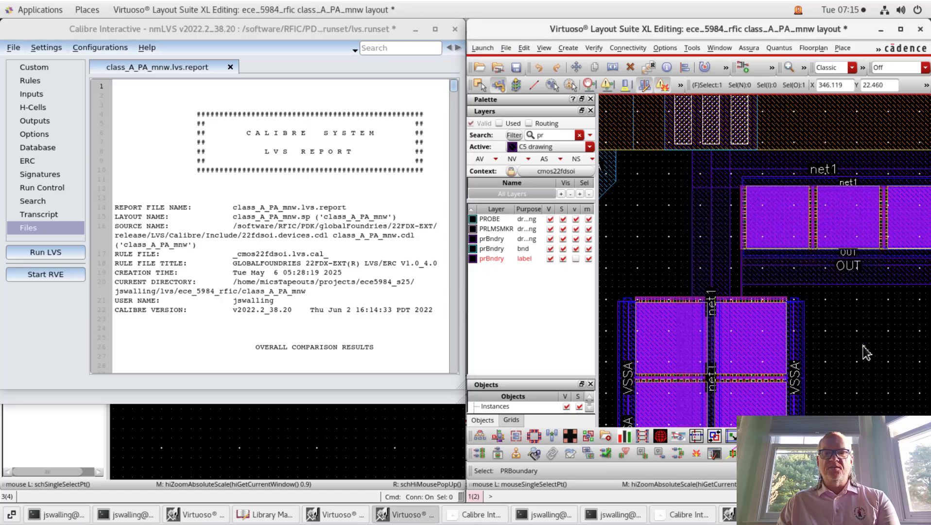
{"action": "key", "text": "f"}
{"action": "left_click", "coordinate": [405, 446]}
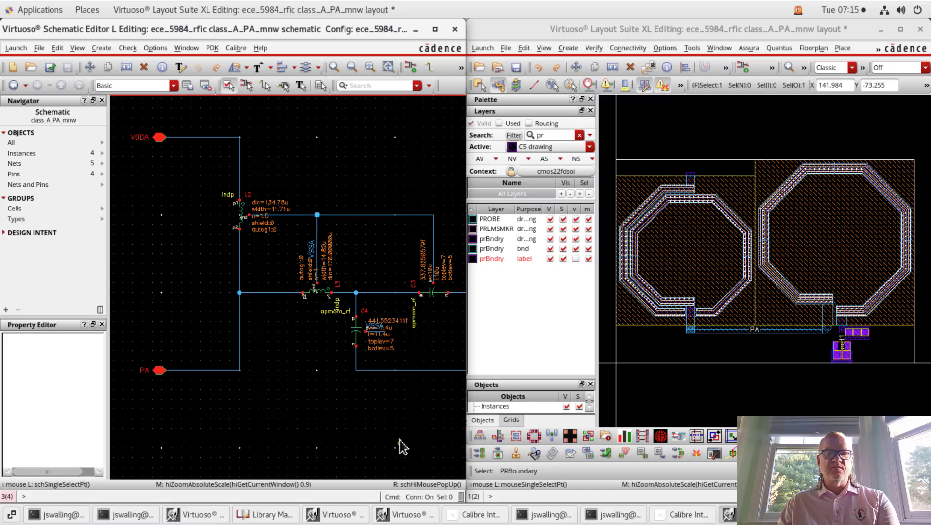
{"action": "key", "text": "f"}
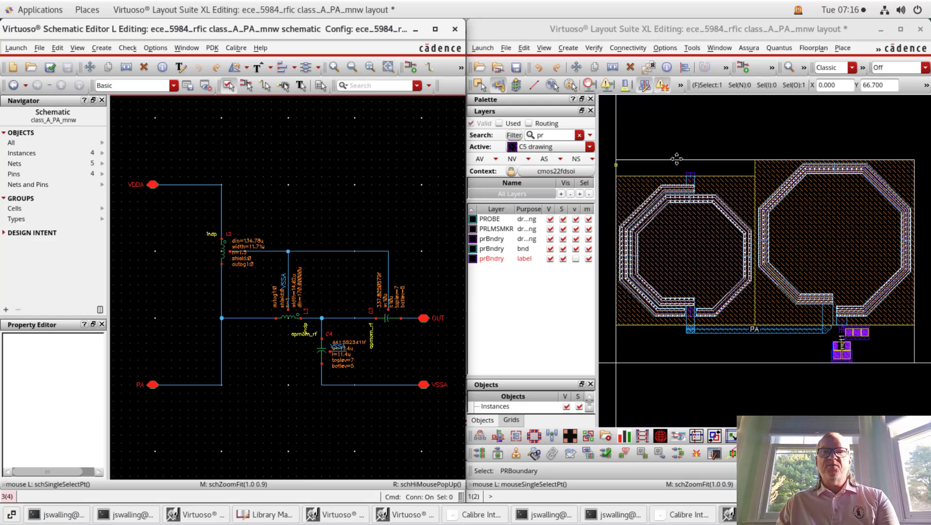
{"action": "right_click_drag", "start_coordinate": [679, 155], "coordinate": [702, 213]}
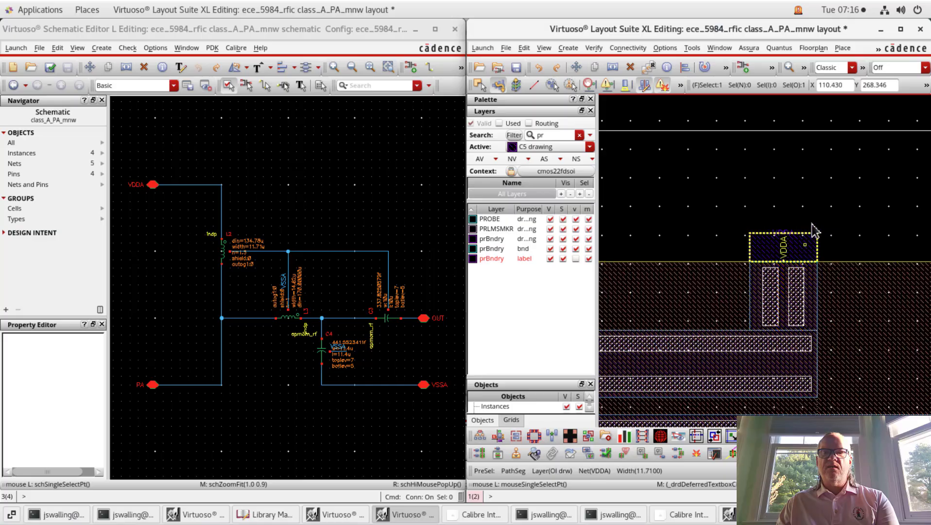
Inspect the properties of the VDDA label on the pin above the smaller inductor, leaving its text as is.
{"action": "key", "text": "z"}
{"action": "left_click", "coordinate": [832, 219]}
{"action": "left_click", "coordinate": [729, 250]}
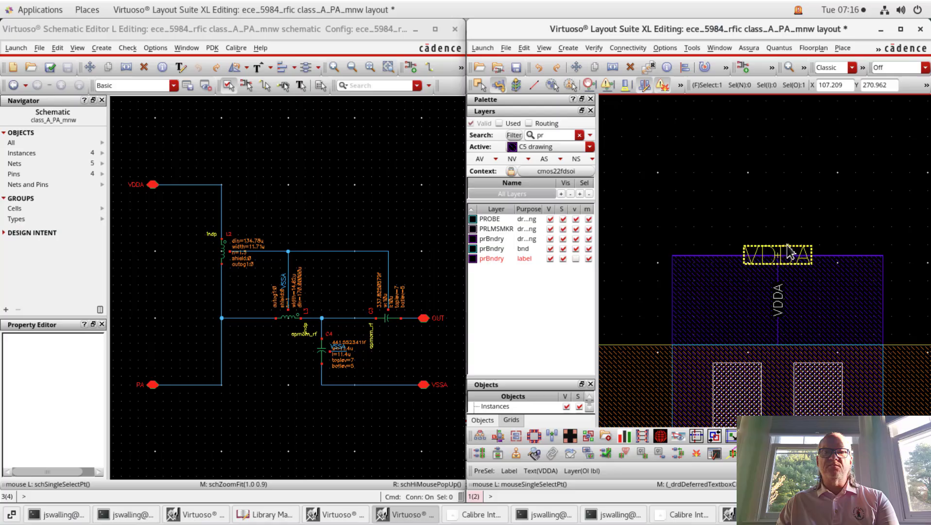
{"action": "left_click", "coordinate": [789, 250]}
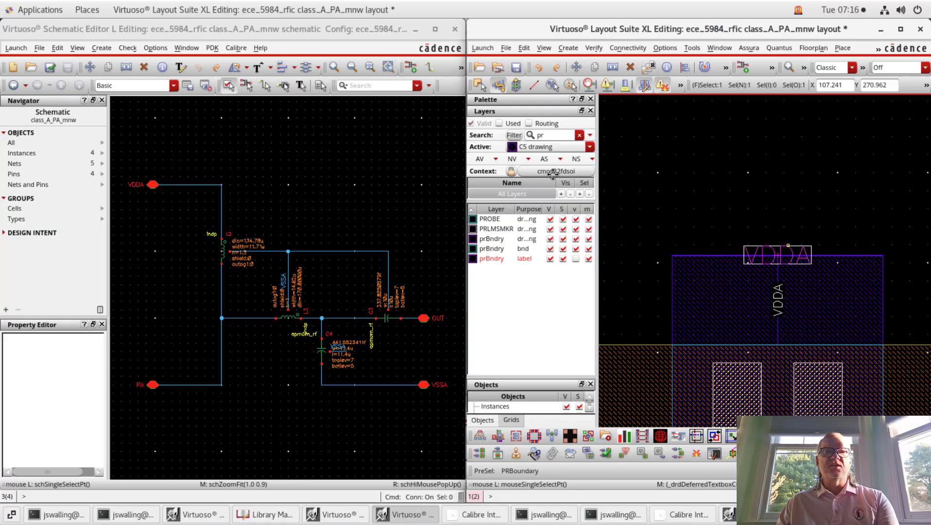
{"action": "key", "text": "q"}
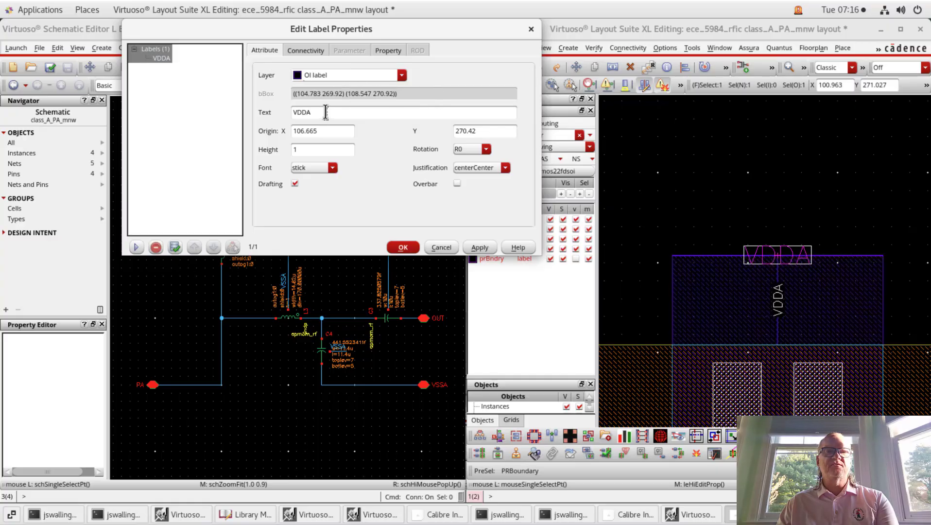
{"action": "left_click_drag", "start_coordinate": [326, 112], "coordinate": [270, 112]}
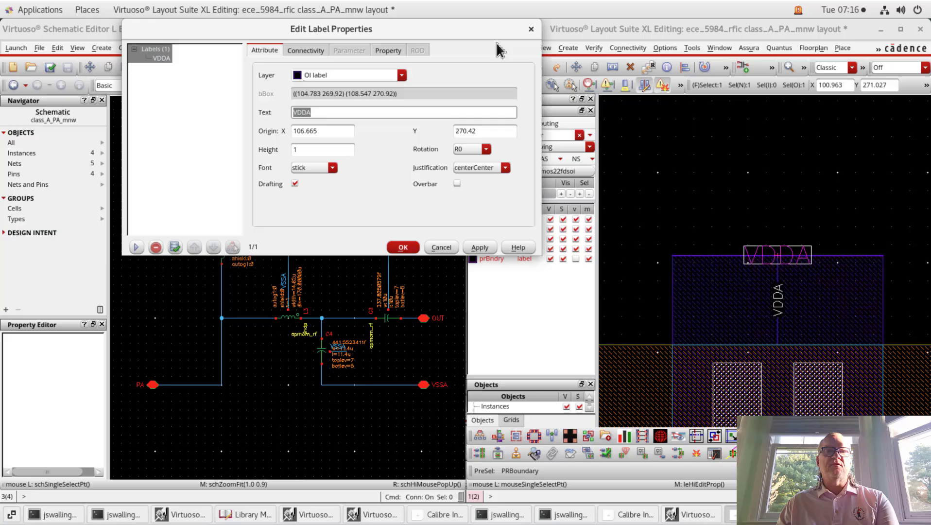
{"action": "left_click", "coordinate": [531, 29]}
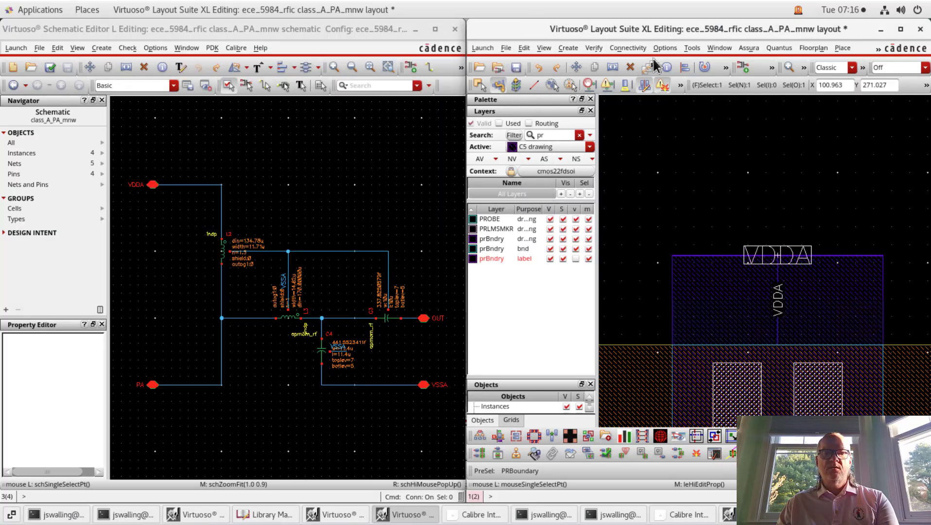
Examine the PA pin and its label below the smaller inductor.
{"action": "key", "text": "f"}
{"action": "key", "text": "z"}
{"action": "left_click", "coordinate": [707, 330]}
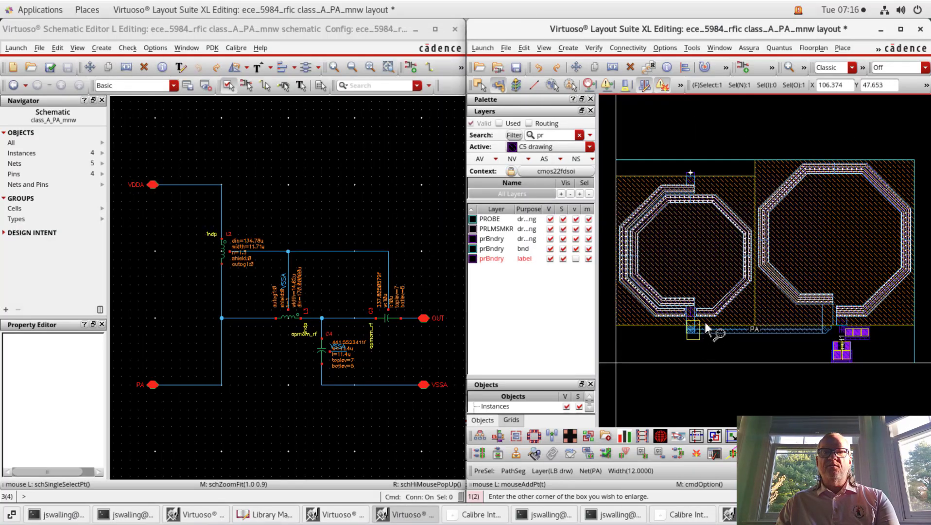
{"action": "left_click", "coordinate": [692, 334]}
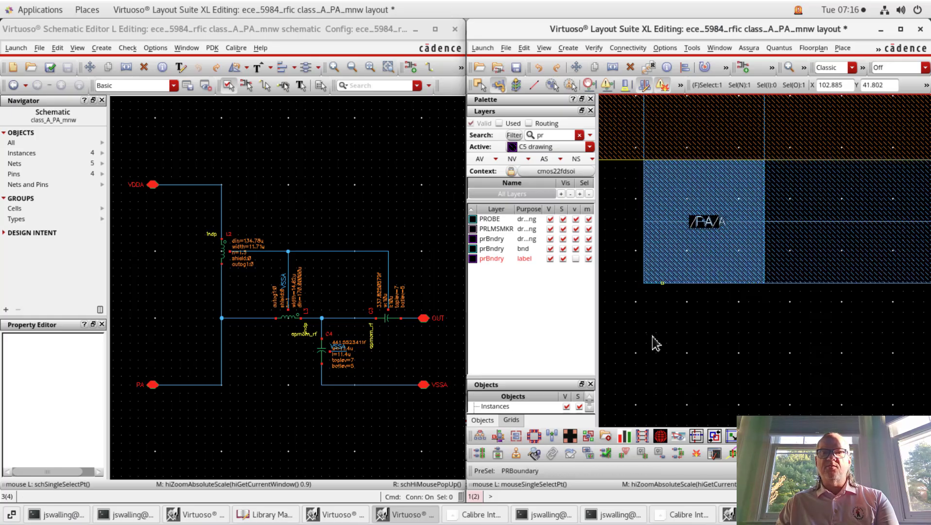
{"action": "left_click_drag", "start_coordinate": [653, 336], "coordinate": [748, 204]}
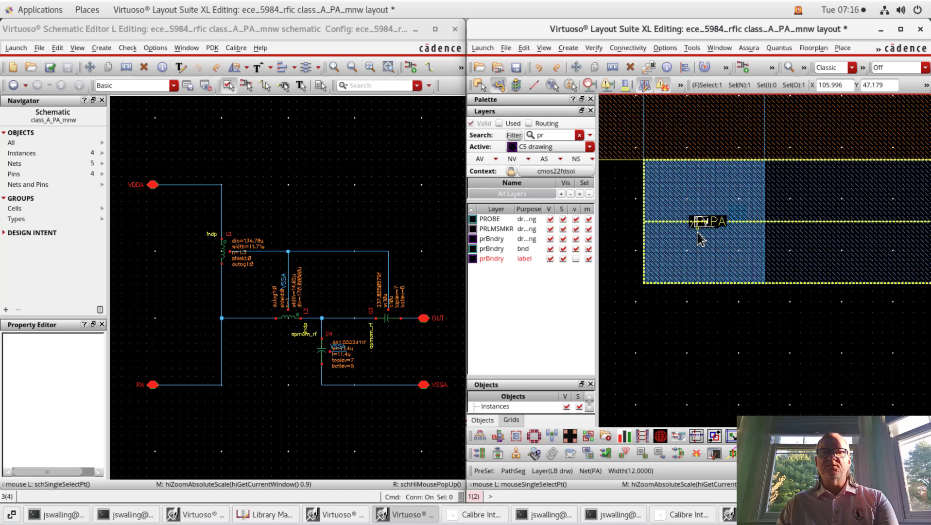
Examine the VSSA and OUT pins and their labels at the capacitors near the larger inductor.
{"action": "key", "text": "f"}
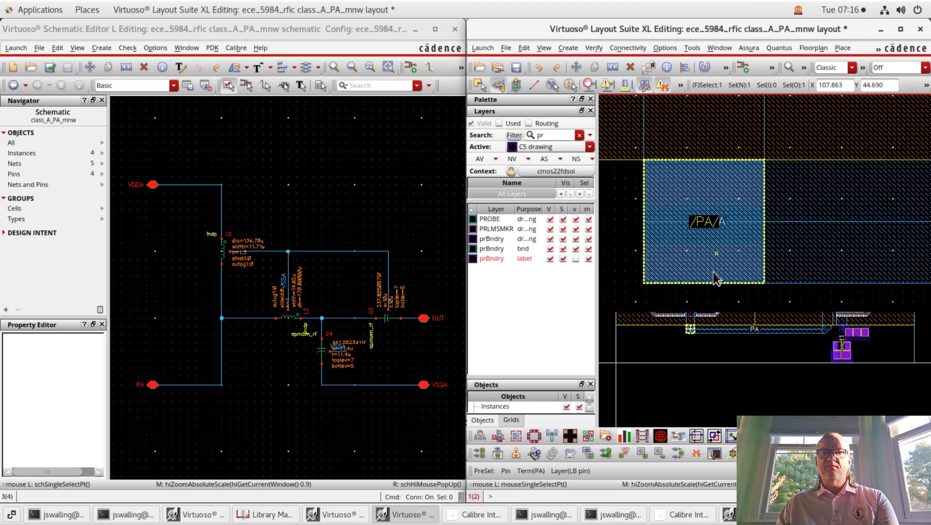
{"action": "key", "text": "z"}
{"action": "left_click_drag", "start_coordinate": [832, 341], "coordinate": [853, 363]}
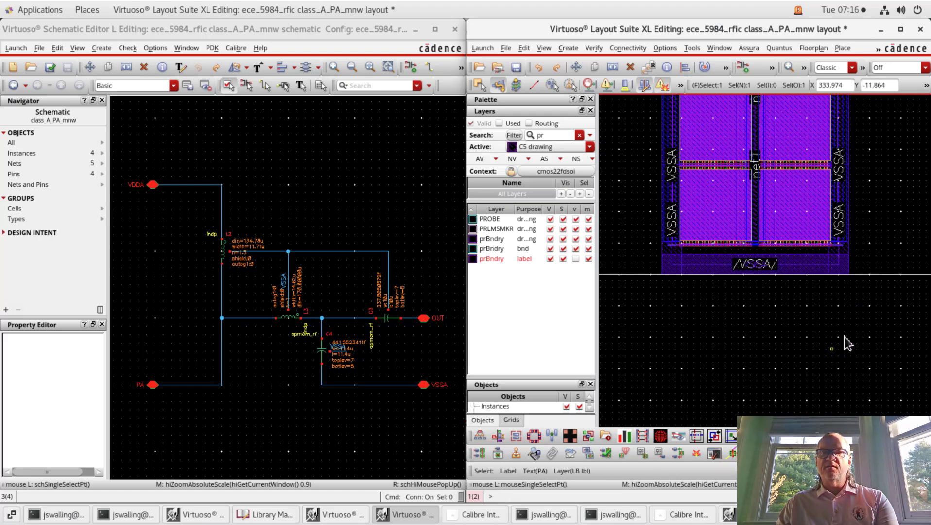
{"action": "left_click_drag", "start_coordinate": [735, 250], "coordinate": [767, 291]}
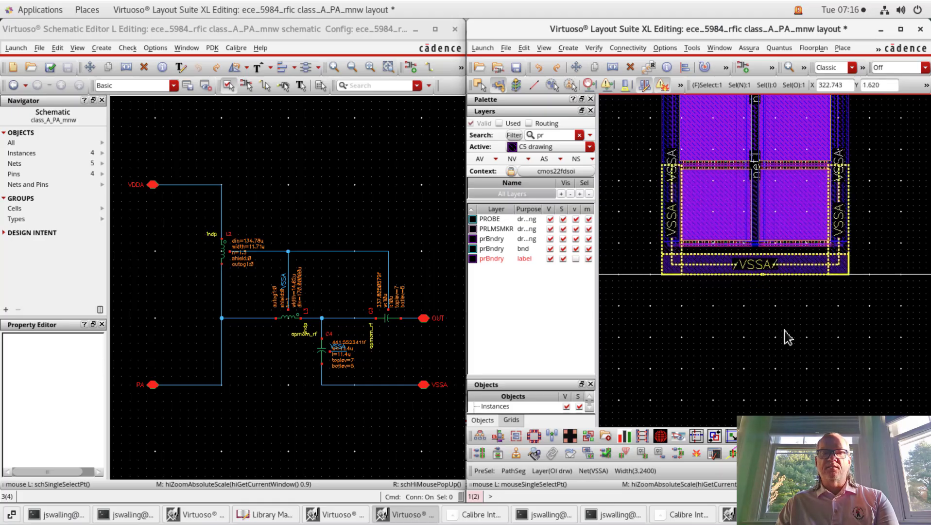
{"action": "scroll", "coordinate": [807, 358], "scroll_direction": "down", "scroll_amount": 5}
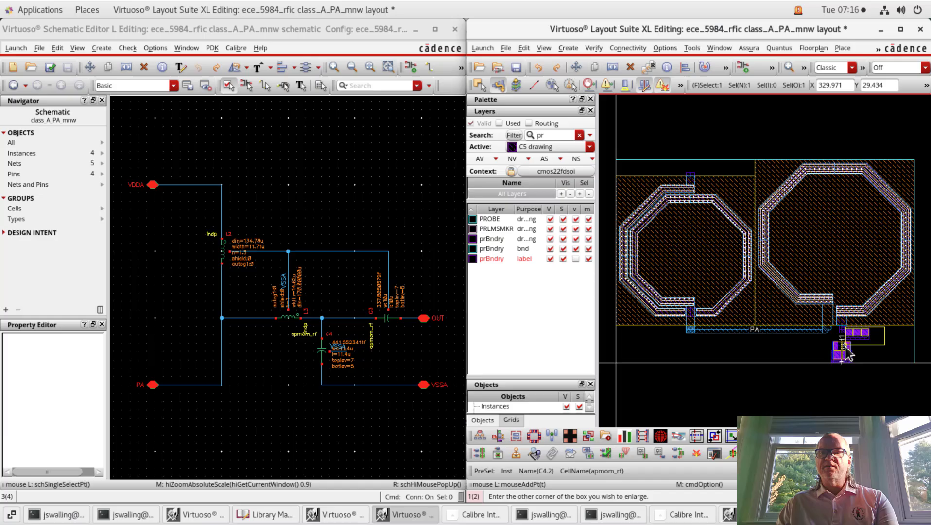
{"action": "scroll", "coordinate": [853, 335], "scroll_direction": "up", "scroll_amount": 5}
{"action": "scroll", "coordinate": [788, 295], "scroll_direction": "up", "scroll_amount": 3}
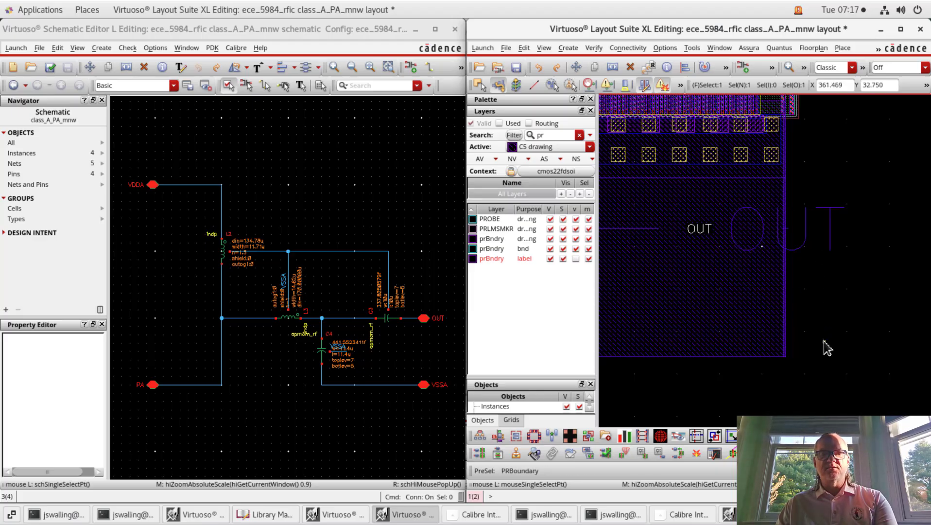
{"action": "key", "text": "f"}
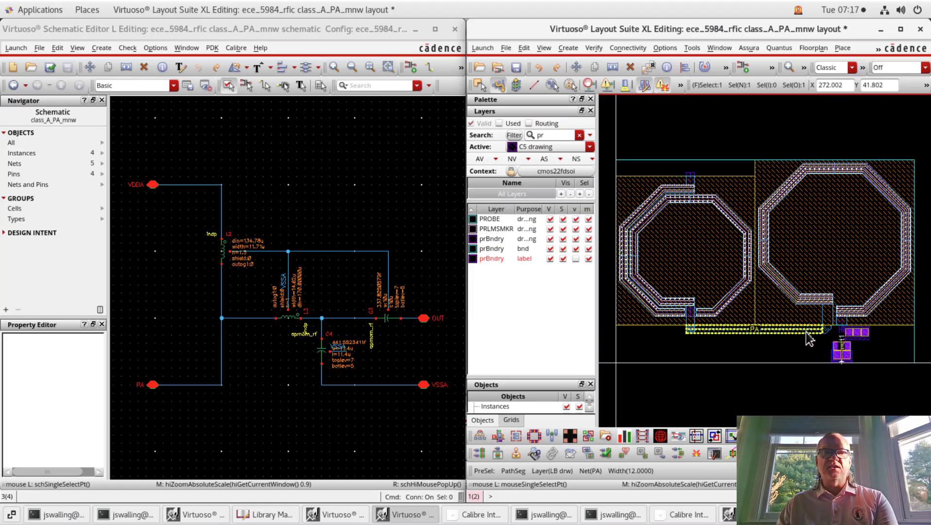
Run Calibre nmLVS, overwriting the source file class_A_PA_mnw.cdl and saving the modified layout cell before export.
{"action": "left_click", "coordinate": [690, 514]}
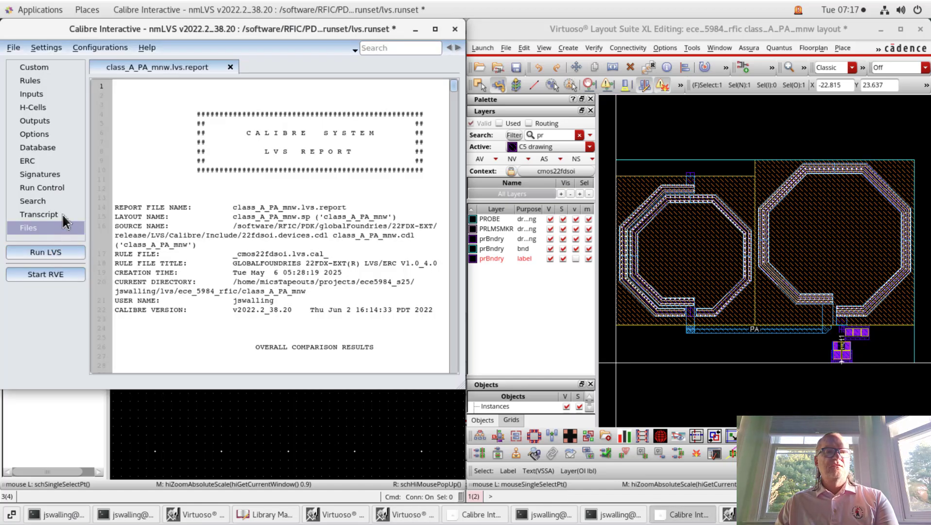
{"action": "left_click", "coordinate": [44, 252]}
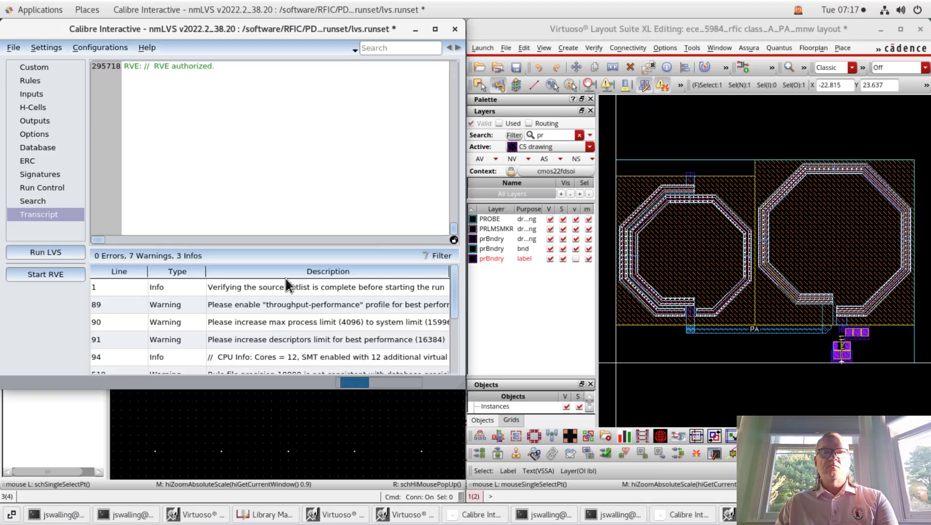
{"action": "left_click", "coordinate": [167, 235]}
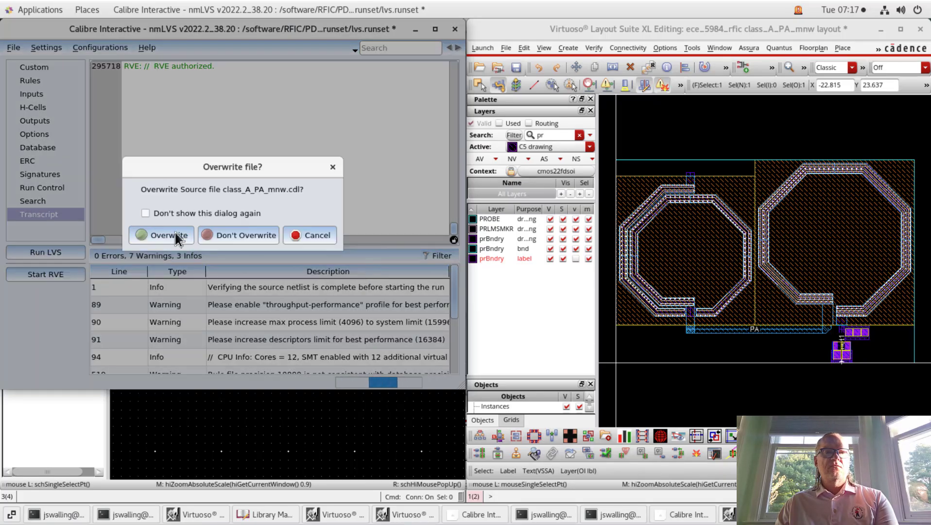
{"action": "left_click", "coordinate": [177, 236]}
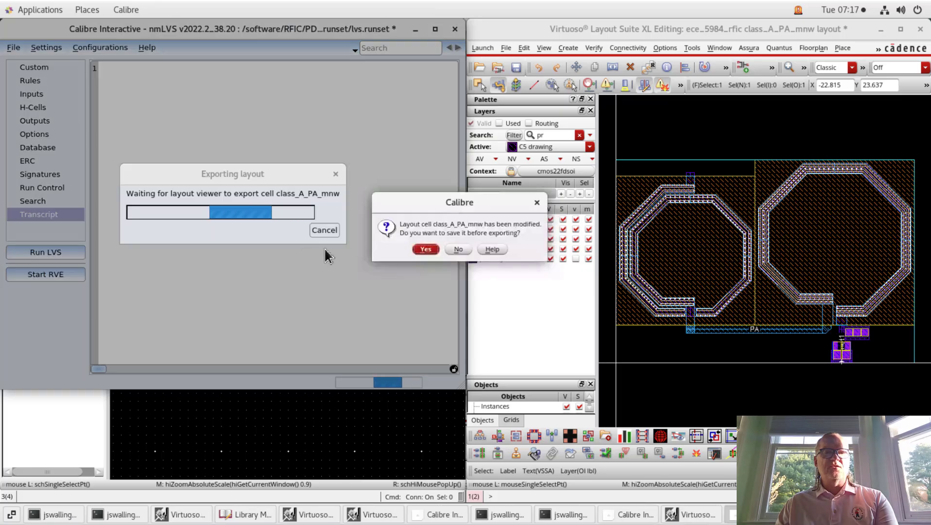
{"action": "left_click", "coordinate": [426, 249]}
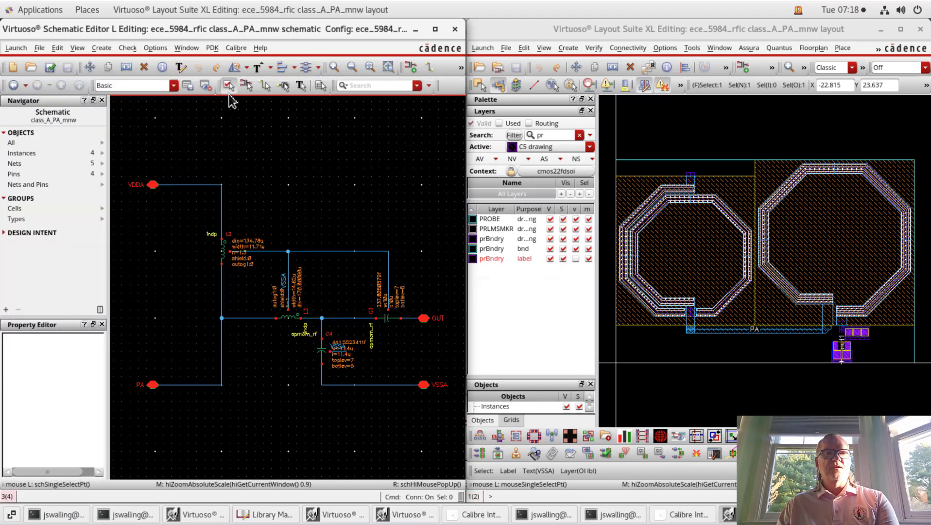
Review the LVS extraction and comparison results for class_A_PA_mnw in Calibre RVE and close the viewer.
{"action": "left_click", "coordinate": [101, 47]}
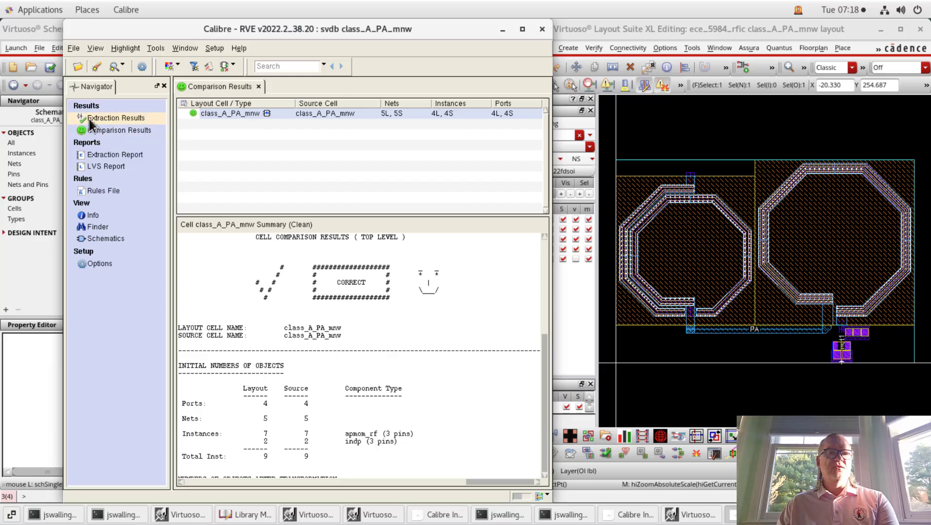
{"action": "left_click", "coordinate": [117, 118]}
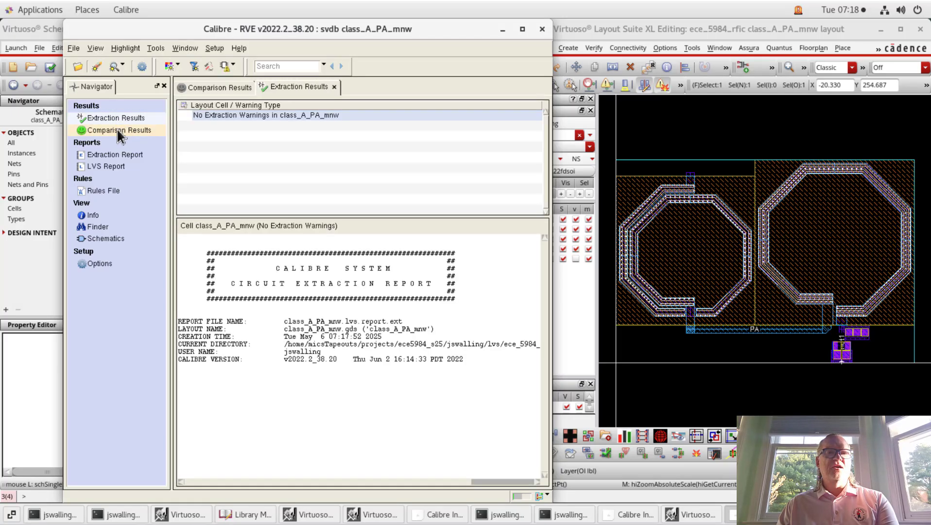
{"action": "left_click", "coordinate": [119, 131]}
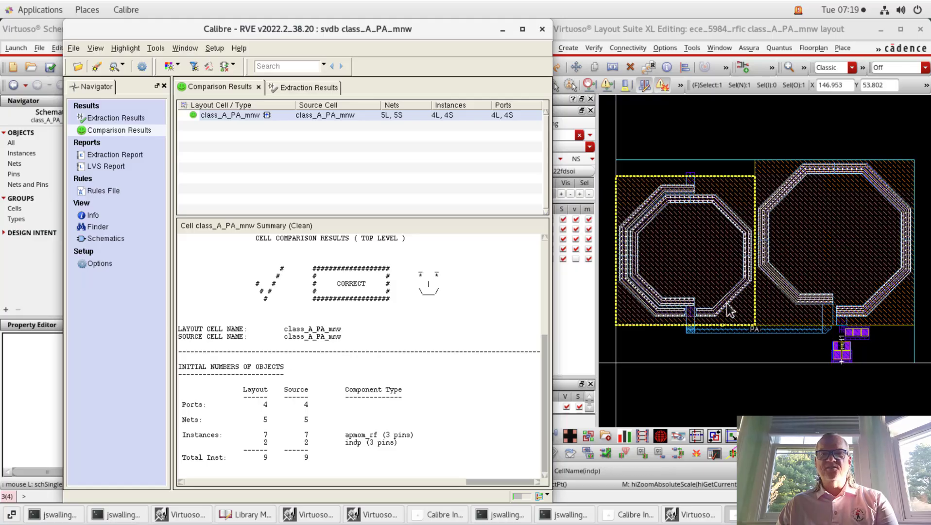
{"action": "left_click", "coordinate": [542, 30]}
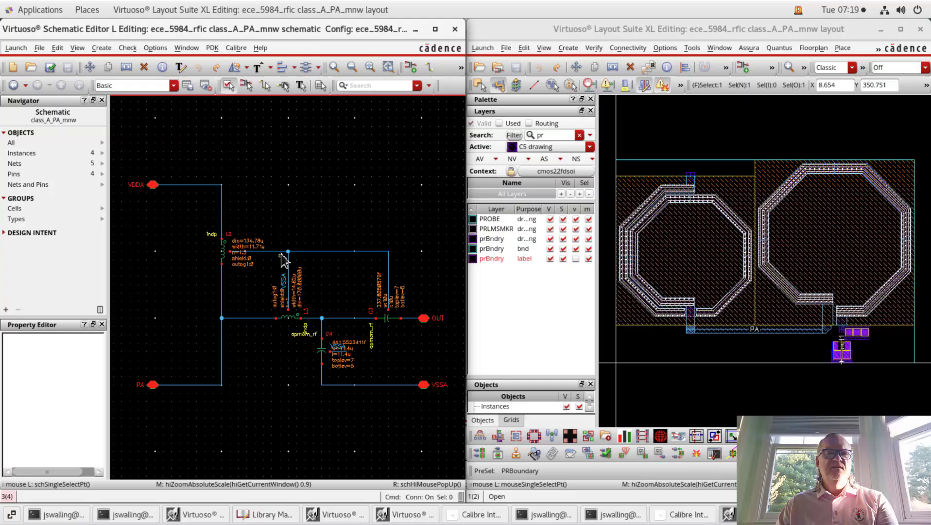
Set up a symbol cellview of class_A_PA_mnw from its schematic view, using the schematicSymbol data type.
{"action": "left_click", "coordinate": [127, 68]}
{"action": "left_click", "coordinate": [102, 48]}
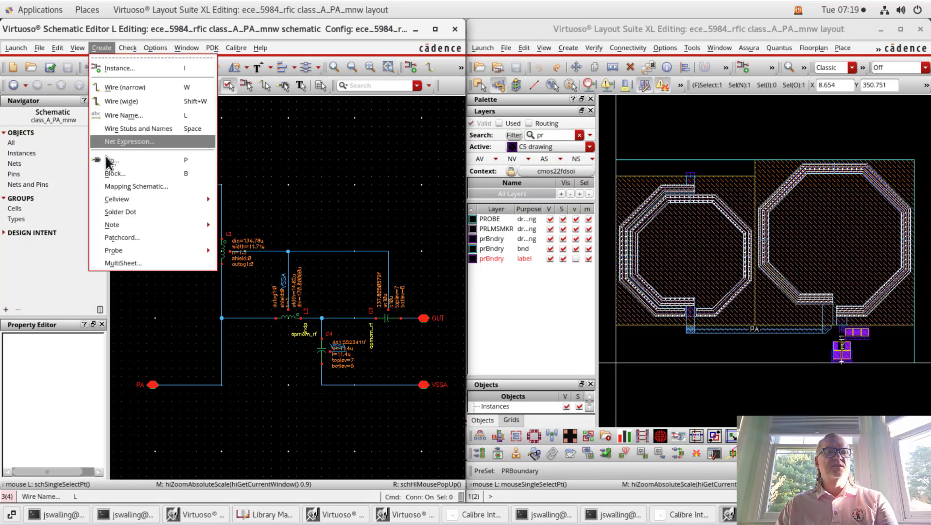
{"action": "mouse_move", "coordinate": [157, 196]}
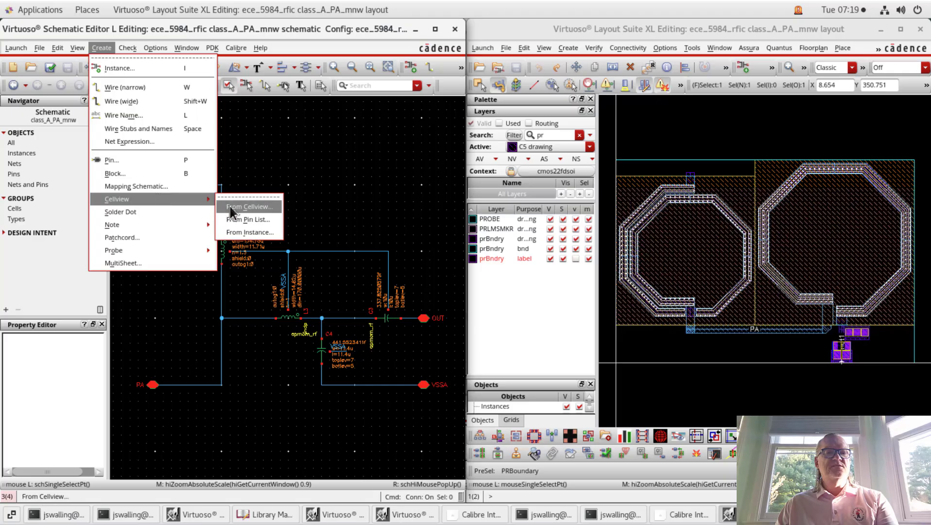
{"action": "left_click", "coordinate": [253, 207]}
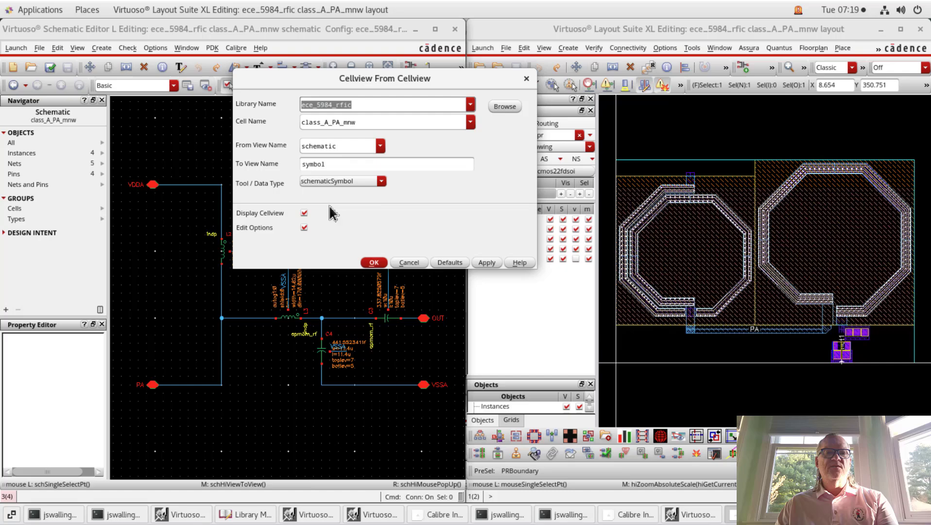
{"action": "left_click", "coordinate": [375, 264]}
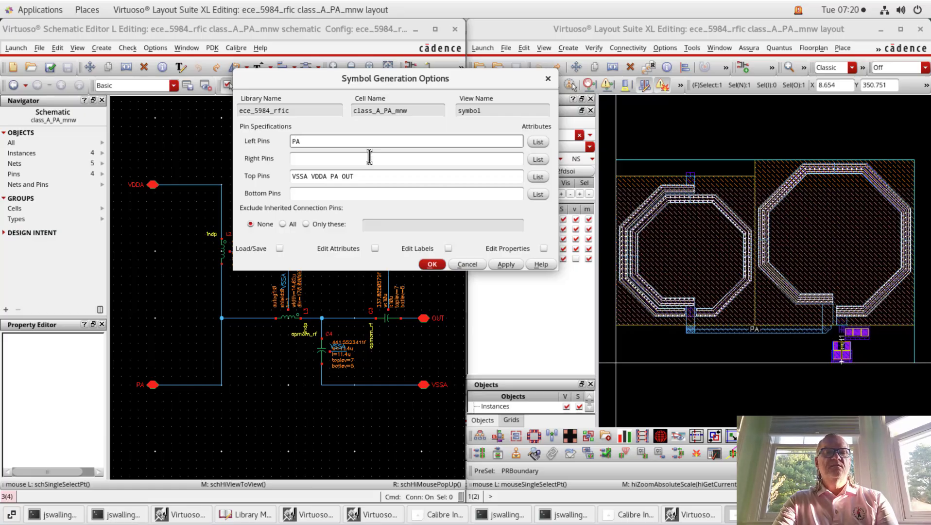
Assign the symbol pins: PA on the left, OUT on the right, VDDA on top and VSSA at the bottom.
{"action": "key", "text": "Tab"}
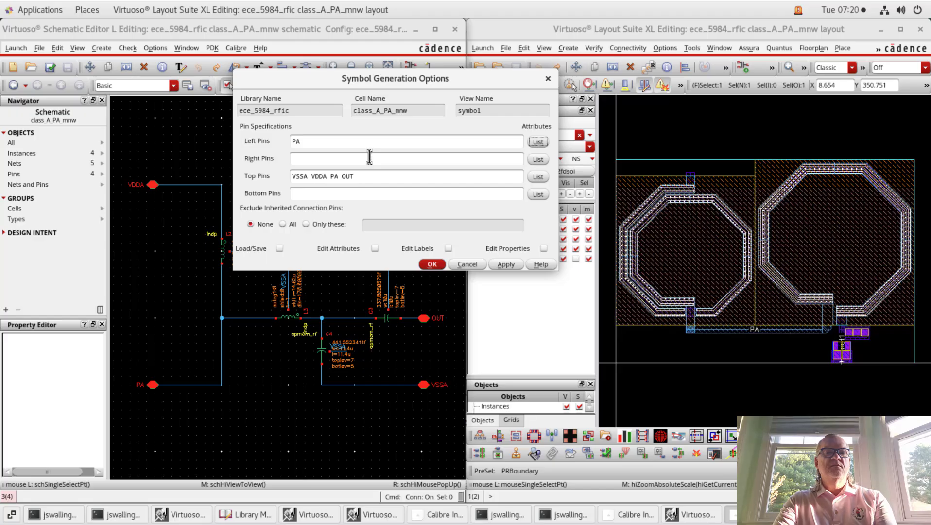
{"action": "key", "text": "Tab"}
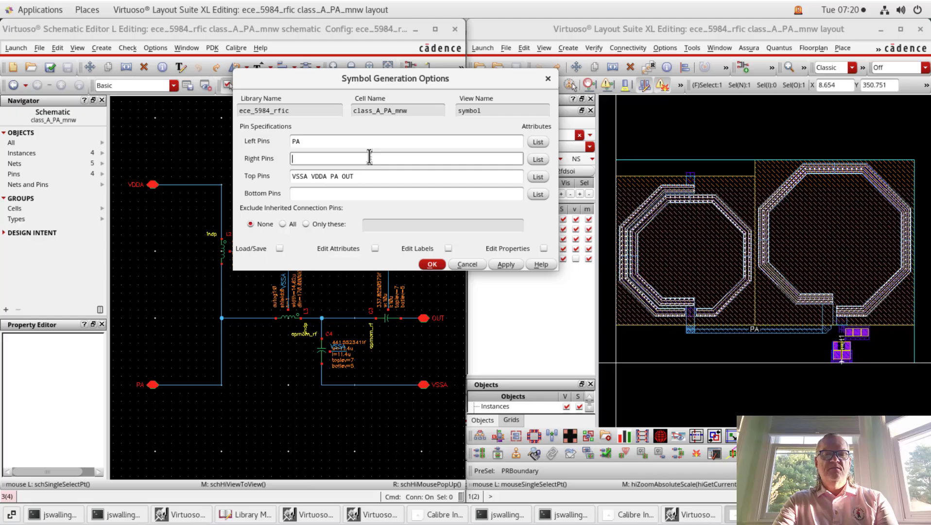
{"action": "key", "text": "Tab"}
{"action": "key", "text": "Tab"}
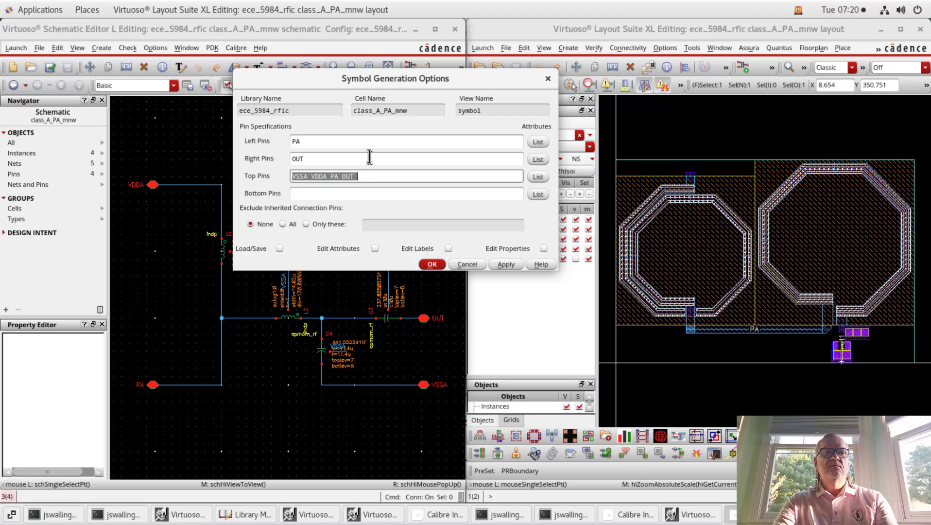
{"action": "type", "text": "V"}
{"action": "key", "text": "Tab"}
{"action": "key", "text": "Tab"}
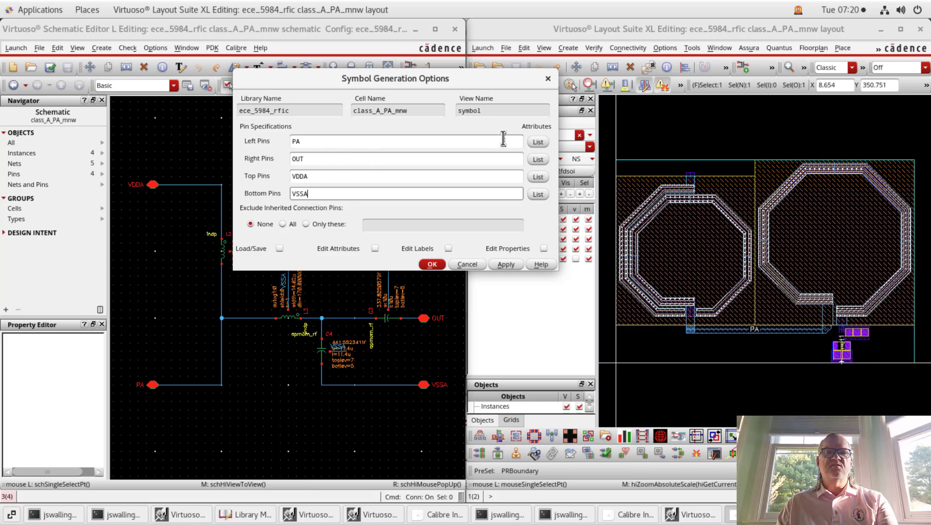
Review the PA pin's direction and available pin graphics, accepting inputOutput and actHi.
{"action": "left_click", "coordinate": [538, 142]}
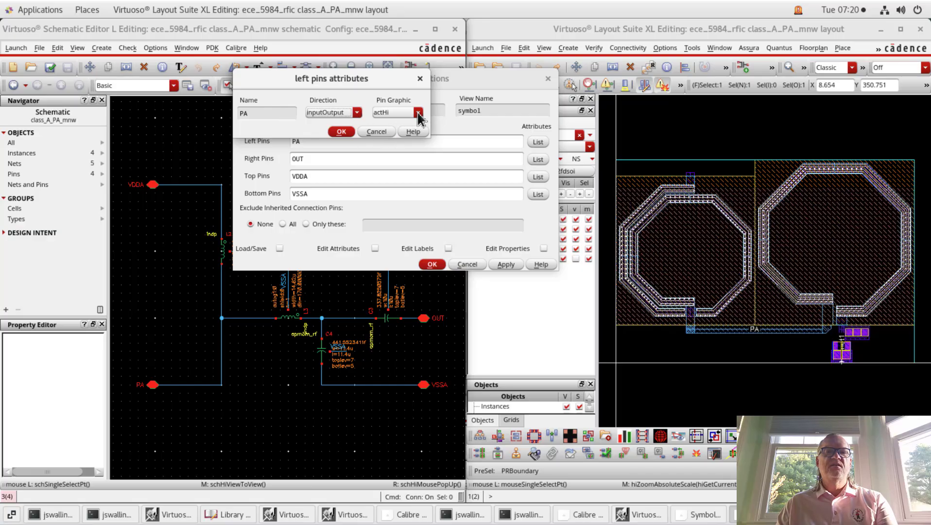
{"action": "left_click", "coordinate": [418, 112]}
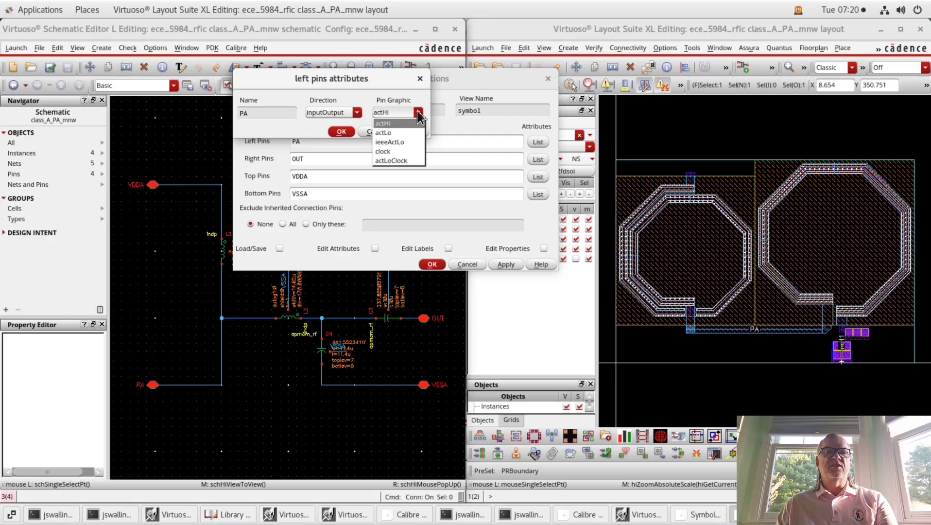
{"action": "left_click", "coordinate": [359, 103]}
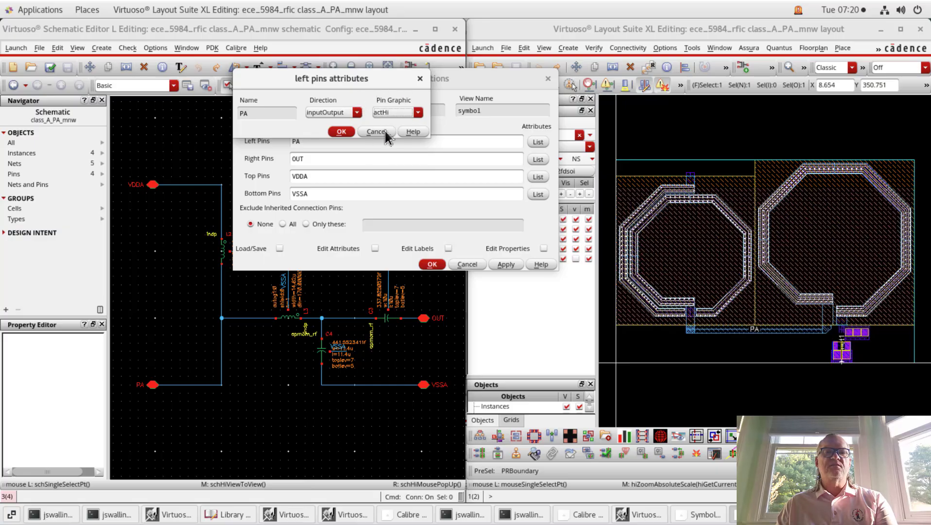
{"action": "left_click", "coordinate": [342, 132]}
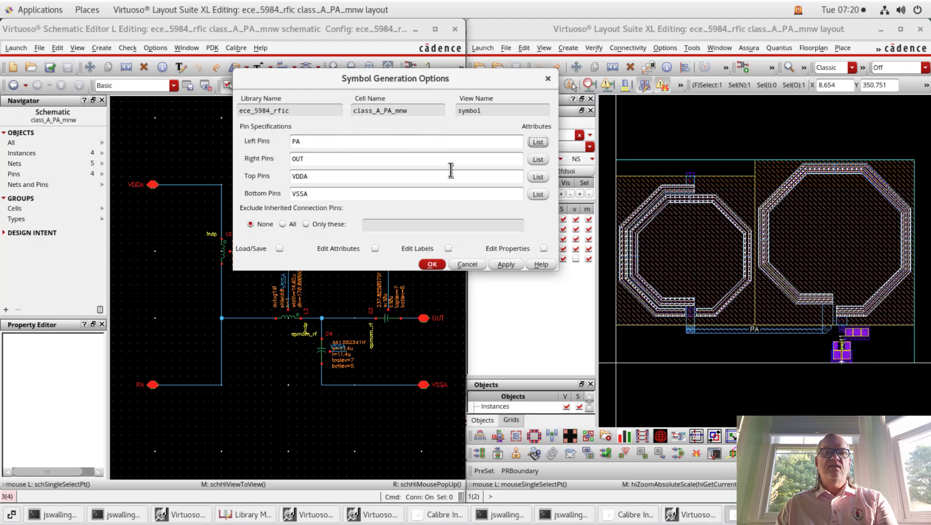
Generate the symbol with the assigned pins and stretch its body's left edge outward toward the PA pin.
{"action": "left_click", "coordinate": [433, 265]}
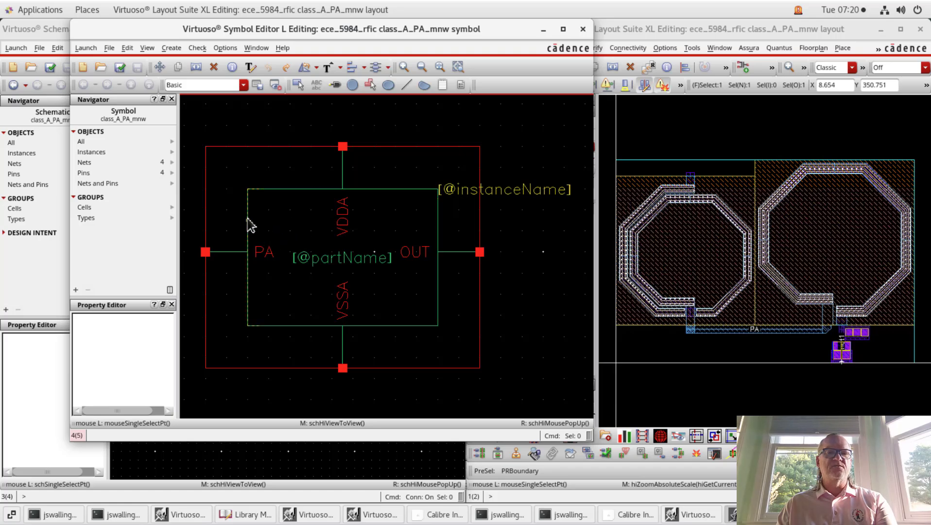
{"action": "left_click_drag", "start_coordinate": [248, 225], "coordinate": [216, 252]}
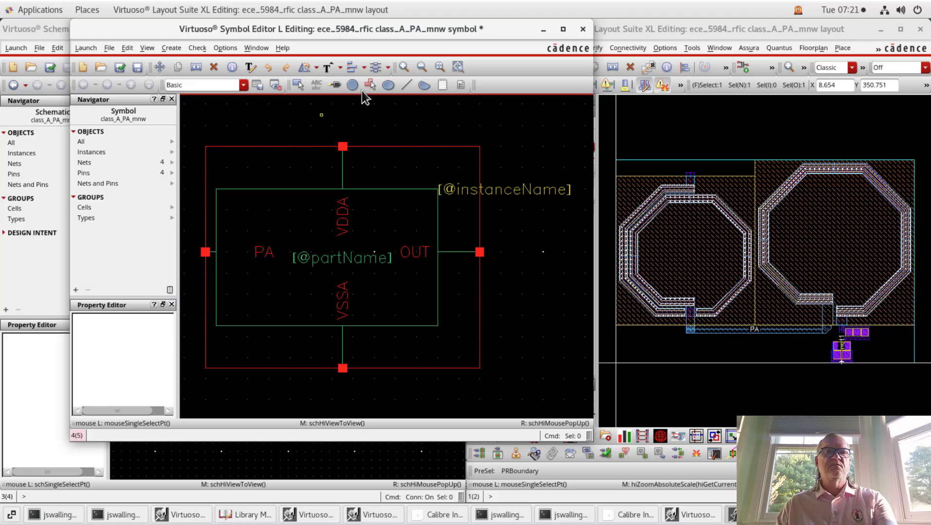
Set up a new symbol pin named PA with inputOutput direction and round type.
{"action": "left_click", "coordinate": [335, 85]}
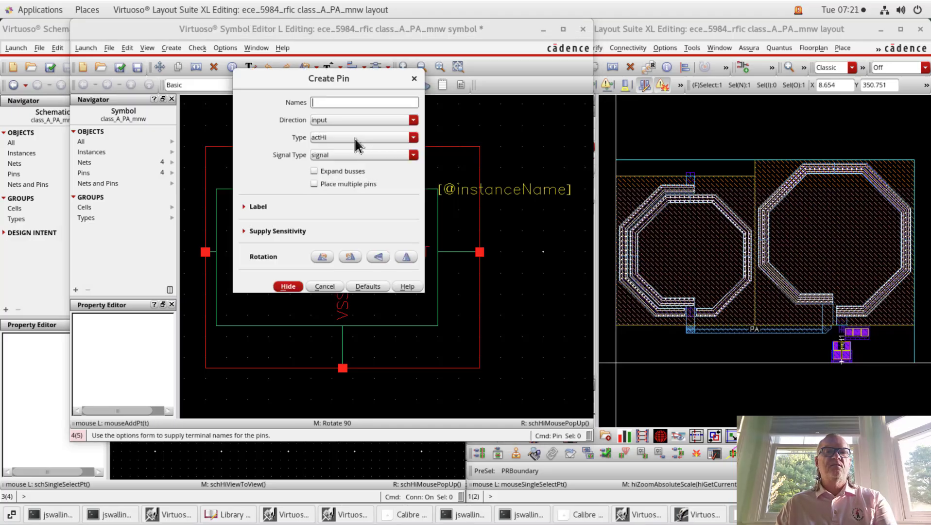
{"action": "left_click", "coordinate": [350, 102]}
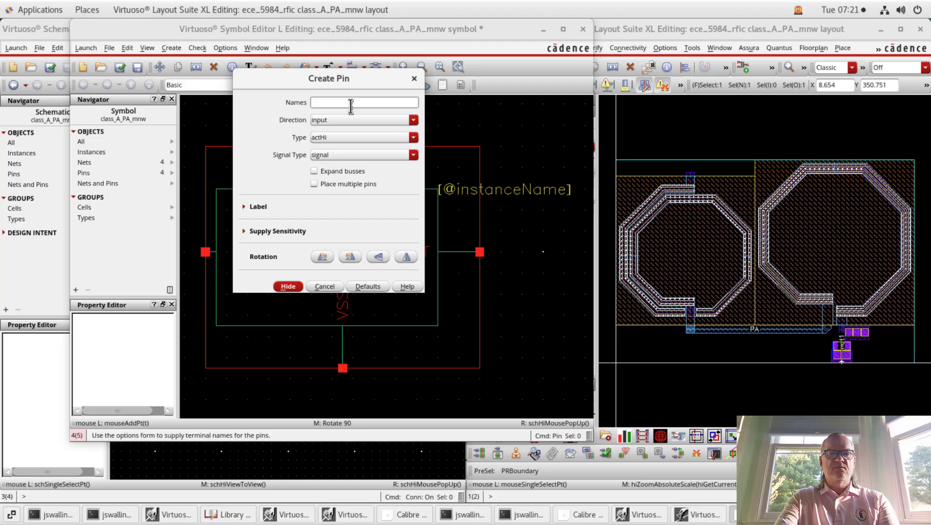
{"action": "type", "text": "PA"}
{"action": "key", "text": "Return"}
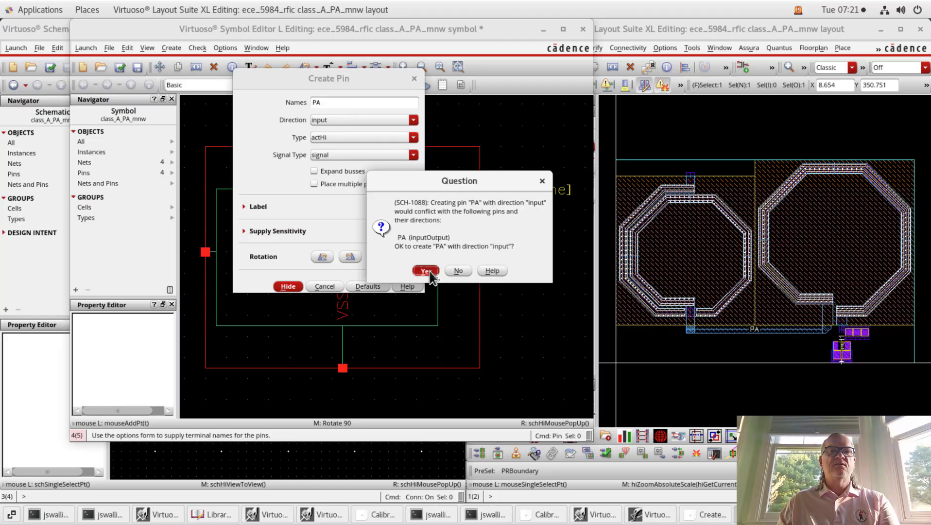
{"action": "left_click", "coordinate": [427, 272]}
{"action": "left_click", "coordinate": [346, 120]}
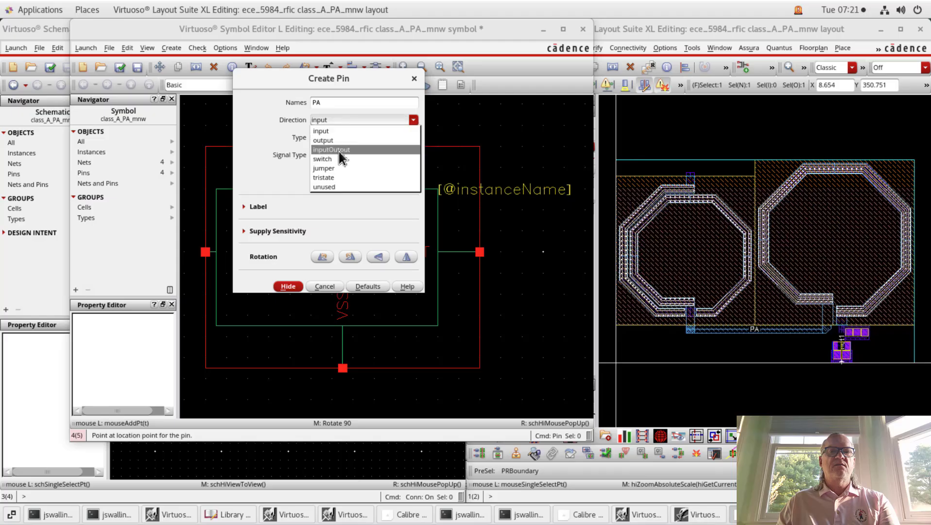
{"action": "left_click", "coordinate": [339, 149]}
{"action": "left_click", "coordinate": [355, 138]}
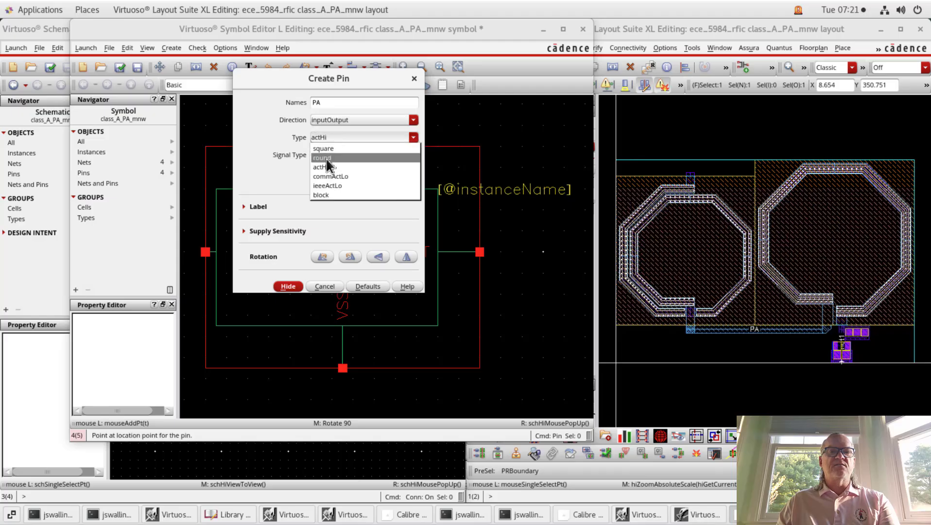
{"action": "left_click", "coordinate": [326, 159]}
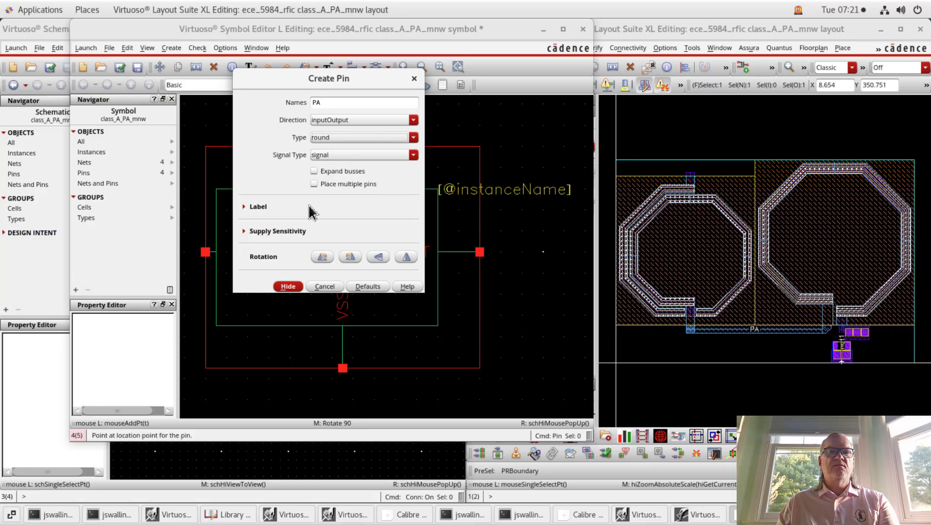
Flip the new PA pin and place it just outside the symbol's lower-left corner.
{"action": "left_click_drag", "start_coordinate": [324, 85], "coordinate": [474, 94]}
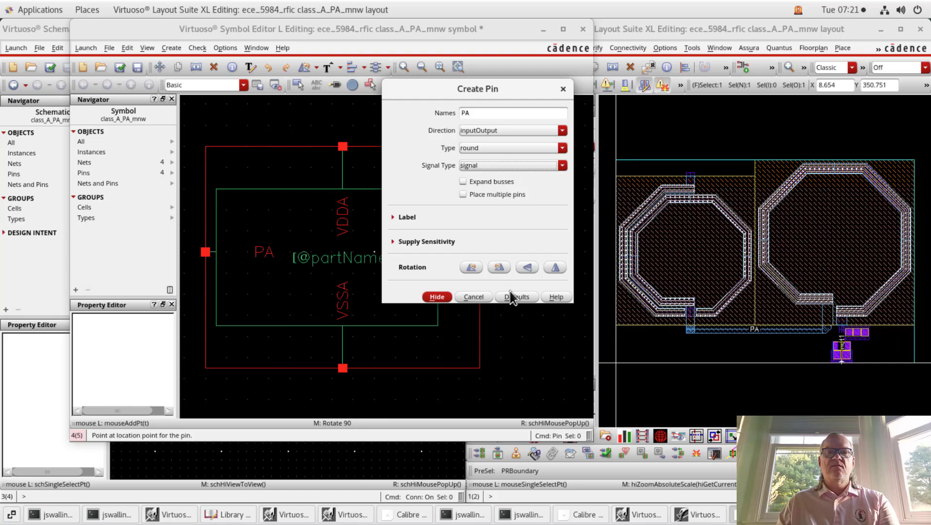
{"action": "left_click", "coordinate": [555, 267]}
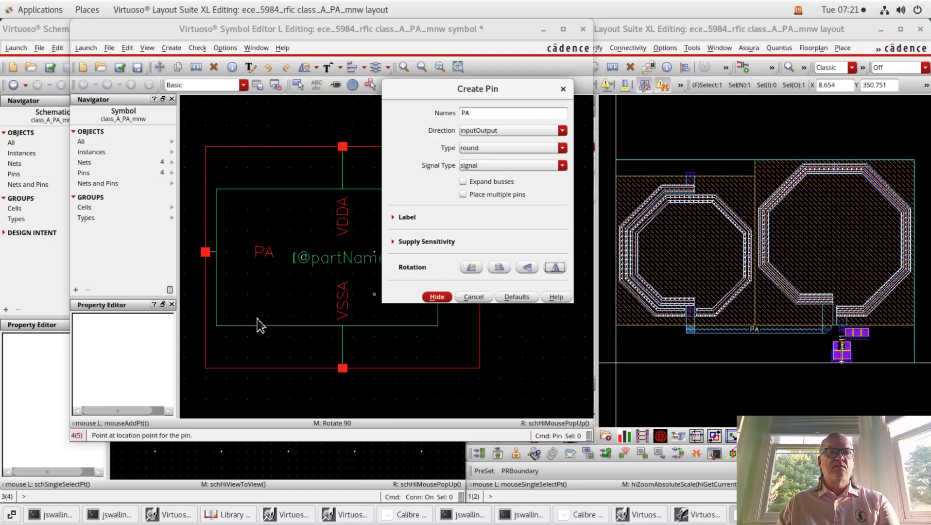
{"action": "left_click", "coordinate": [195, 387]}
{"action": "key", "text": "Escape"}
Delete the original square PA pin and move the new round PA pin into its place on the symbol's left boundary.
{"action": "left_click", "coordinate": [206, 252]}
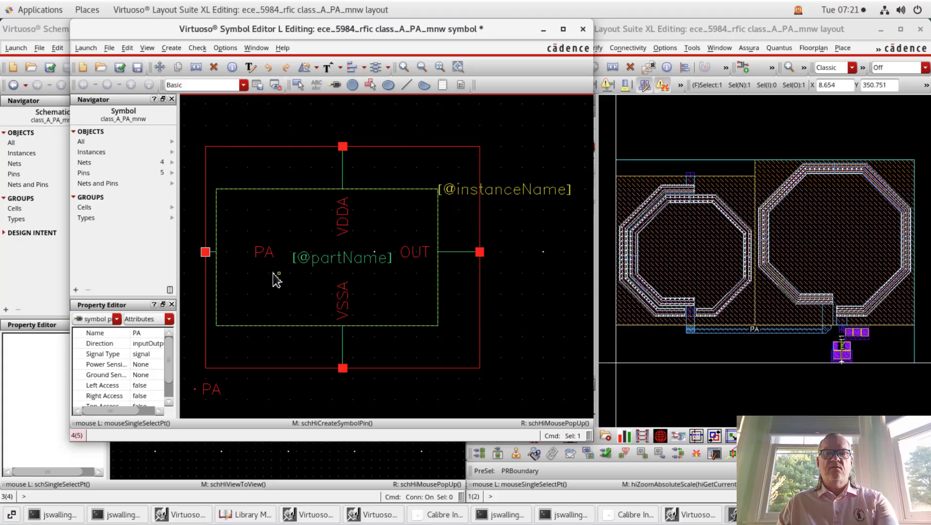
{"action": "key", "text": "Delete"}
{"action": "key", "text": "m"}
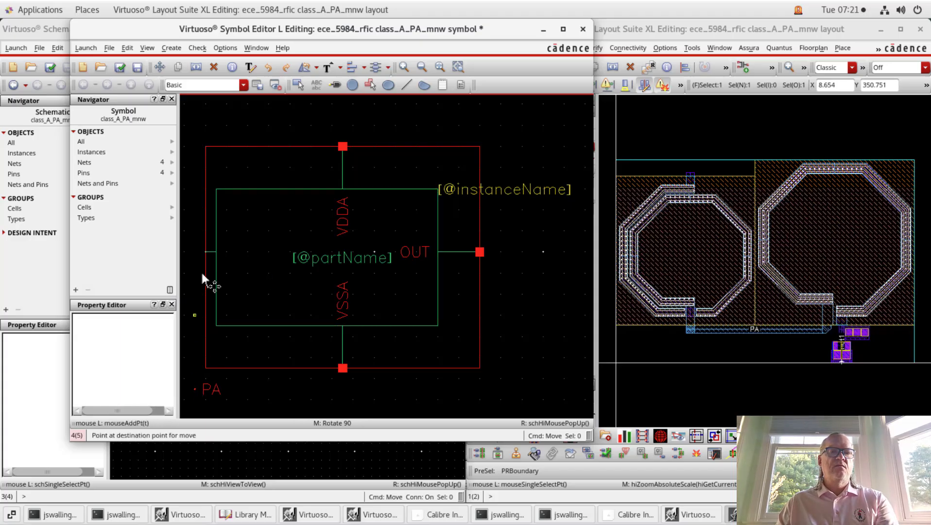
{"action": "left_click", "coordinate": [206, 252]}
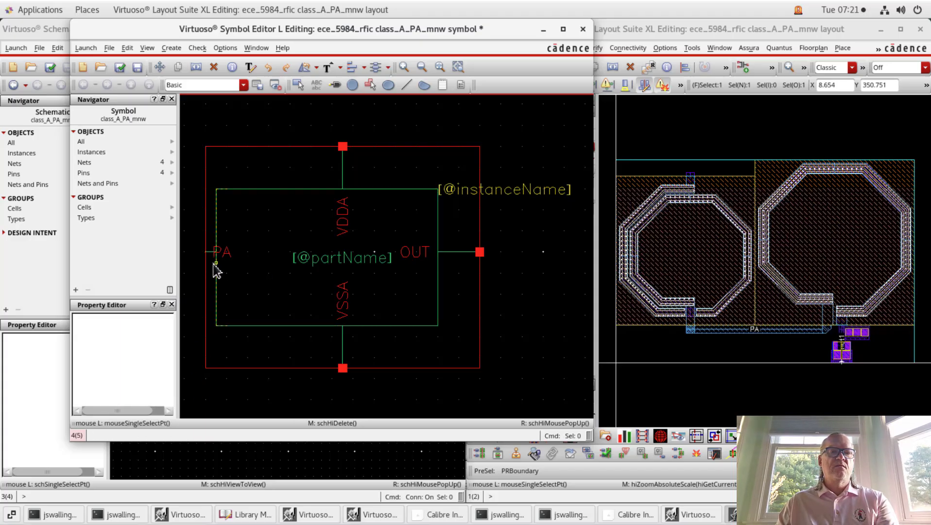
Stretch the symbol body's left edge out to the PA pin and delete the leftover pin stub line.
{"action": "left_click_drag", "start_coordinate": [214, 264], "coordinate": [202, 259]}
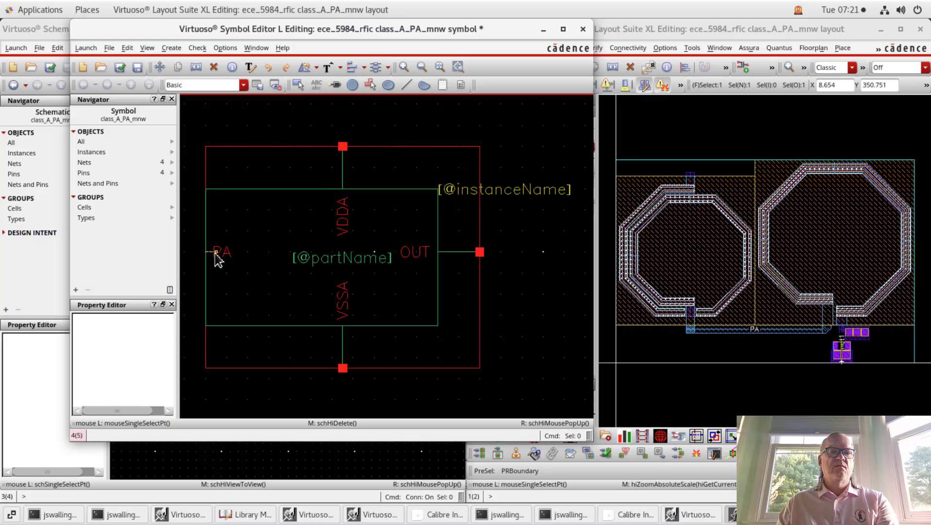
{"action": "left_click", "coordinate": [221, 253]}
{"action": "left_click", "coordinate": [233, 266]}
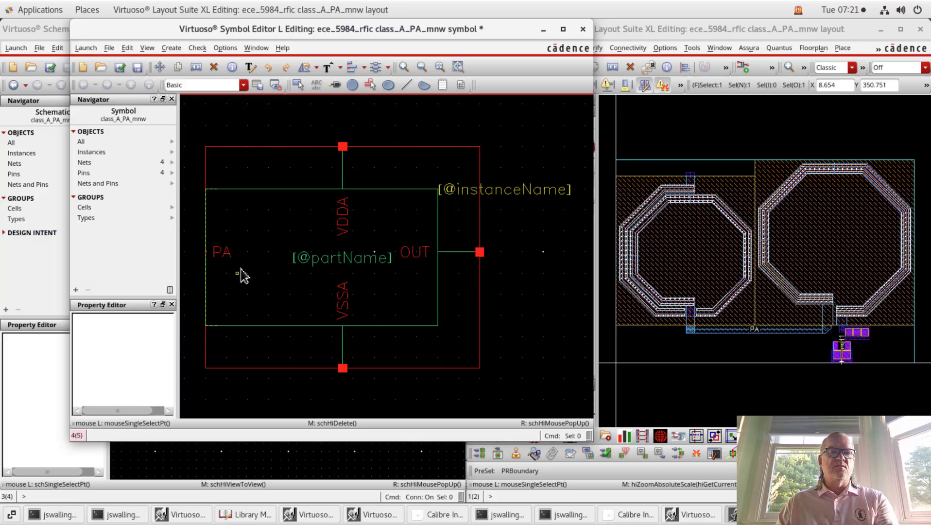
{"action": "left_click", "coordinate": [207, 263]}
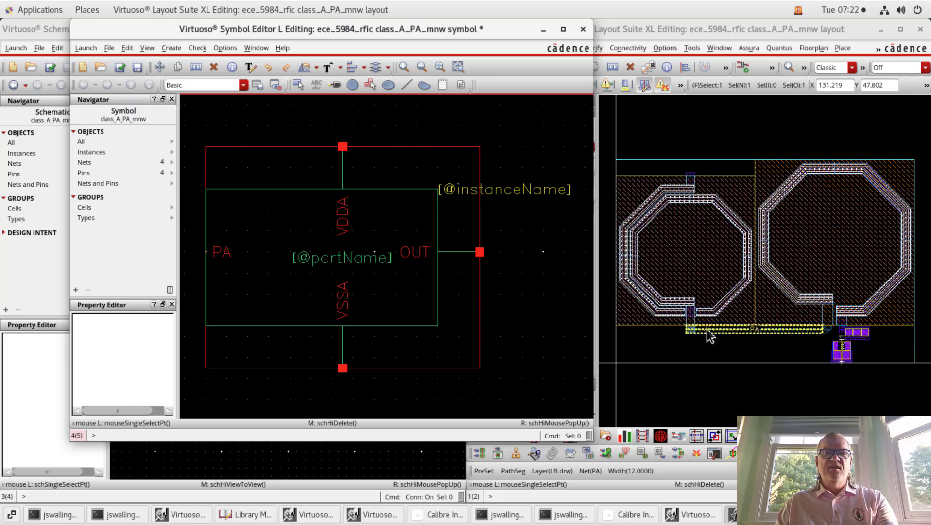
Bring the class_A_PA_mnw schematic to the front to compare it with the layout.
{"action": "left_click", "coordinate": [404, 451]}
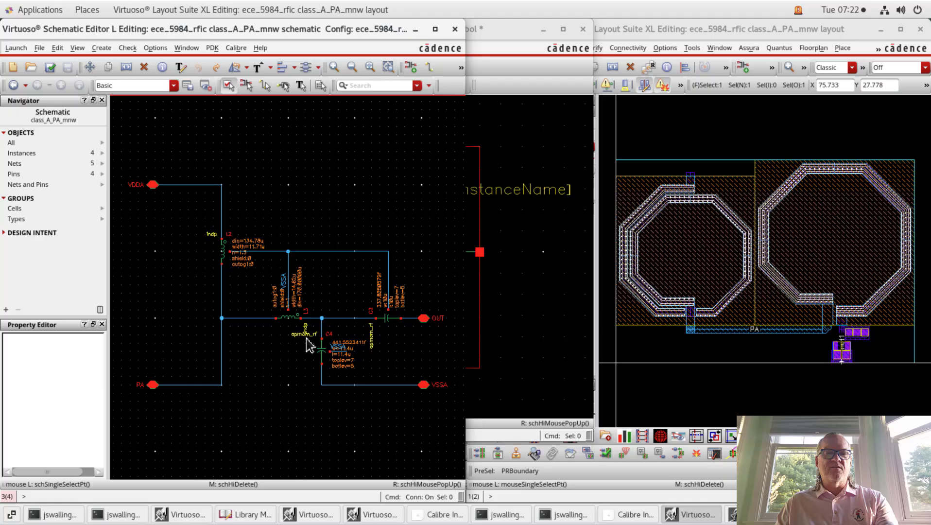